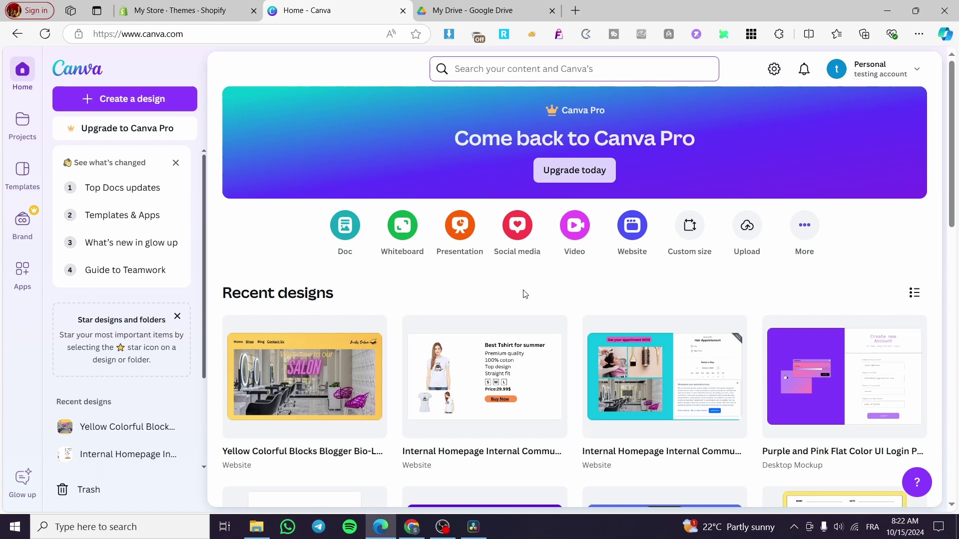
# Return from the Canva tab to the Shopify admin and open its Home dashboard.
pyautogui.click(165, 9)
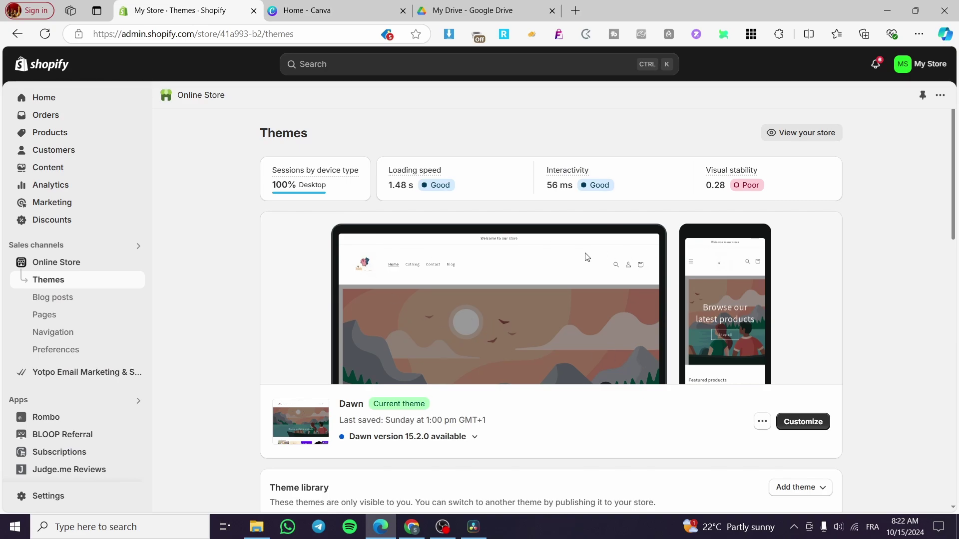
pyautogui.click(306, 10)
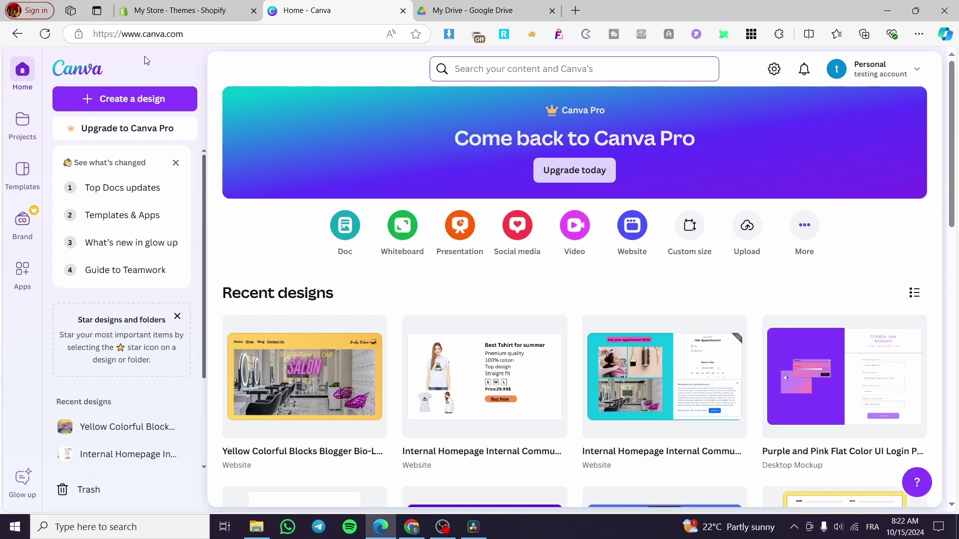
pyautogui.click(181, 11)
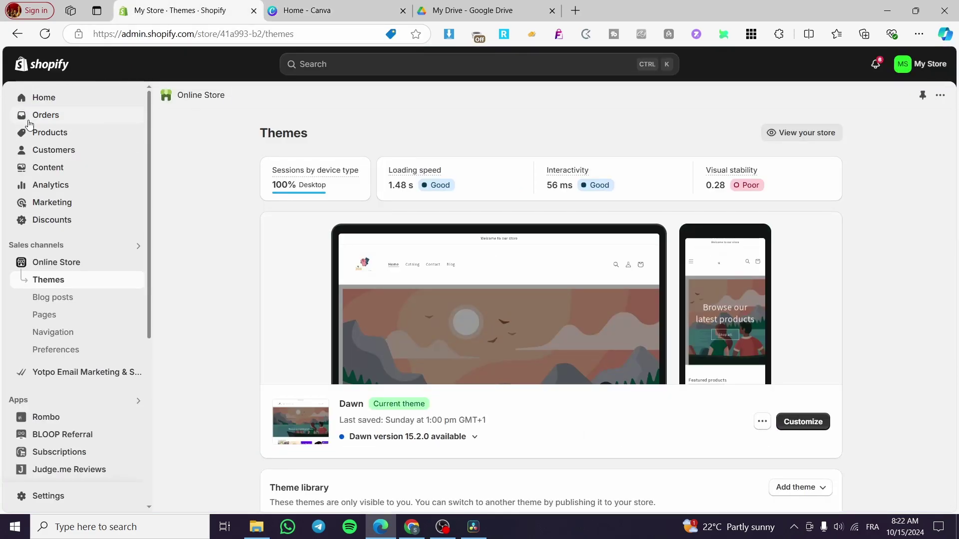
pyautogui.click(41, 99)
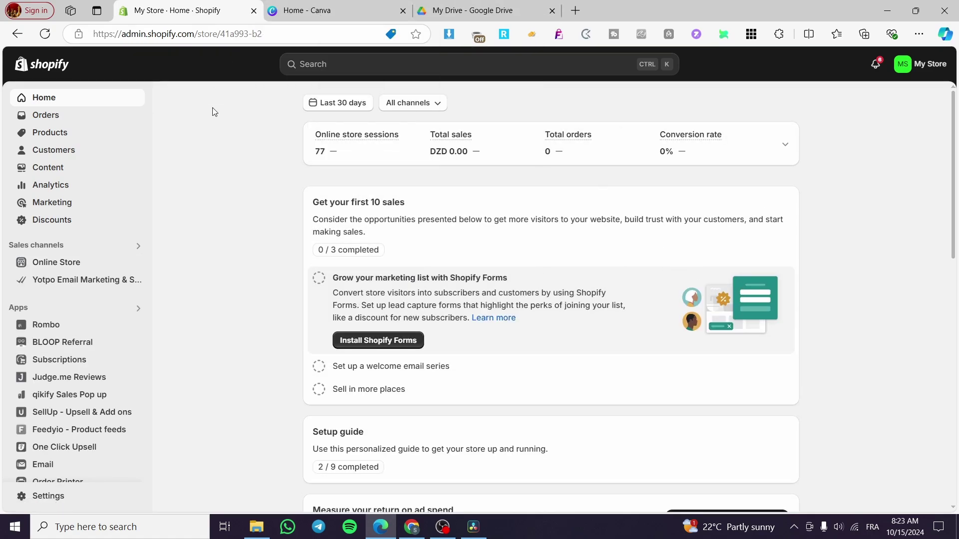
# Open the diffuser oils product from Products and view its first Pond Lily bottle photo.
pyautogui.click(58, 133)
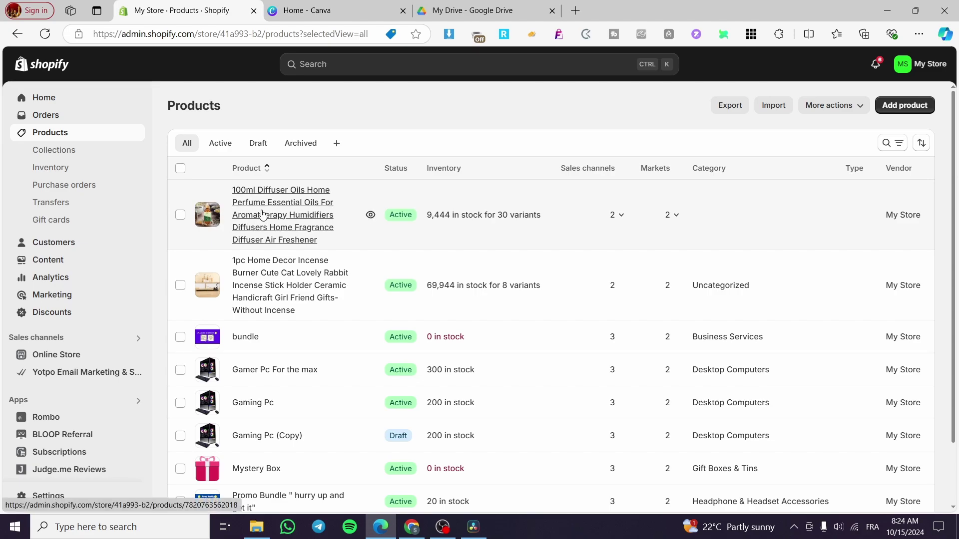
pyautogui.click(210, 218)
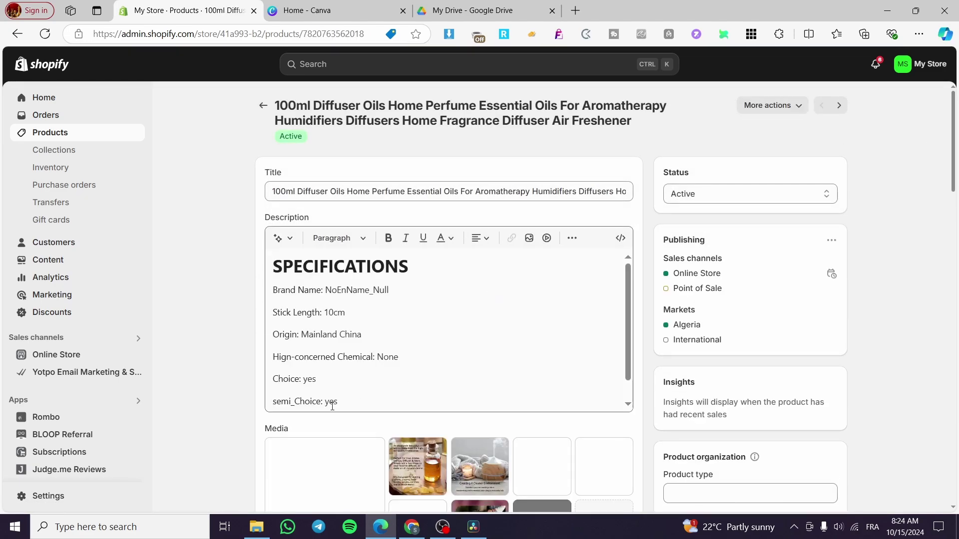
pyautogui.click(324, 472)
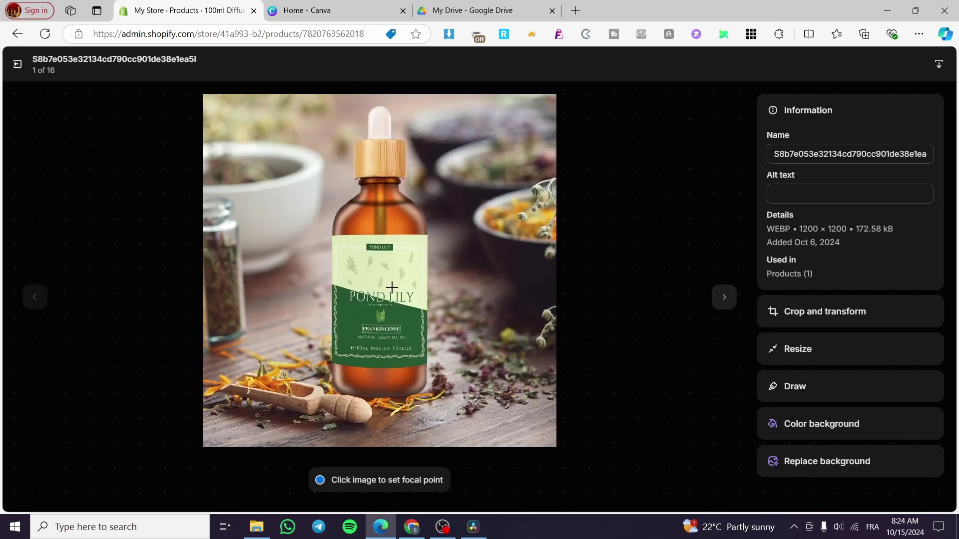
# Save the product photo page to Downloads as a Webpage, HTML only file.
pyautogui.rightClick(271, 268)
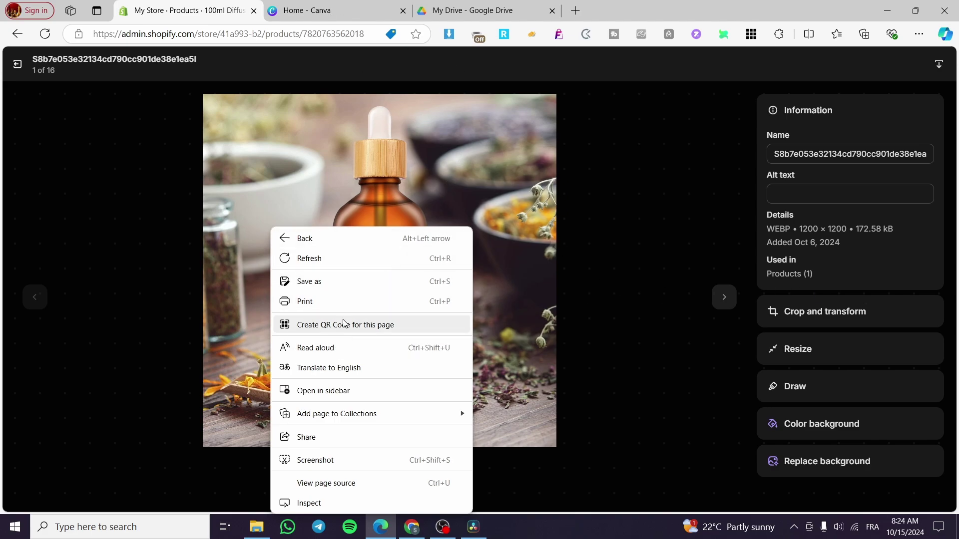
pyautogui.click(343, 280)
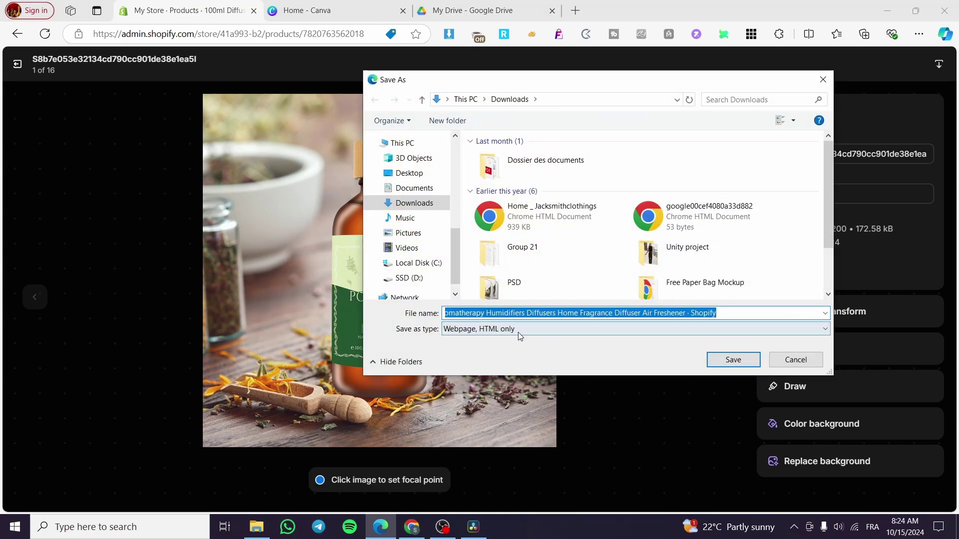
pyautogui.click(491, 330)
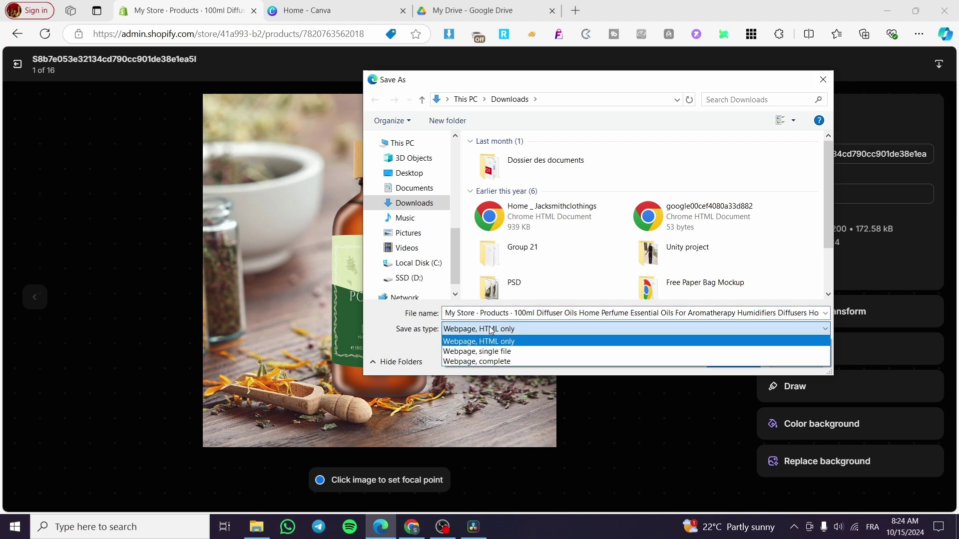
pyautogui.click(491, 341)
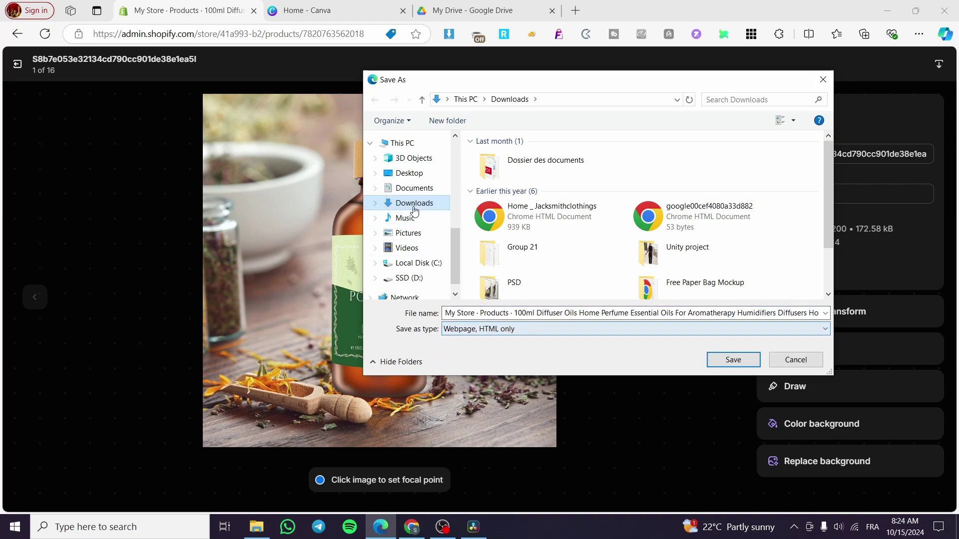
pyautogui.click(744, 361)
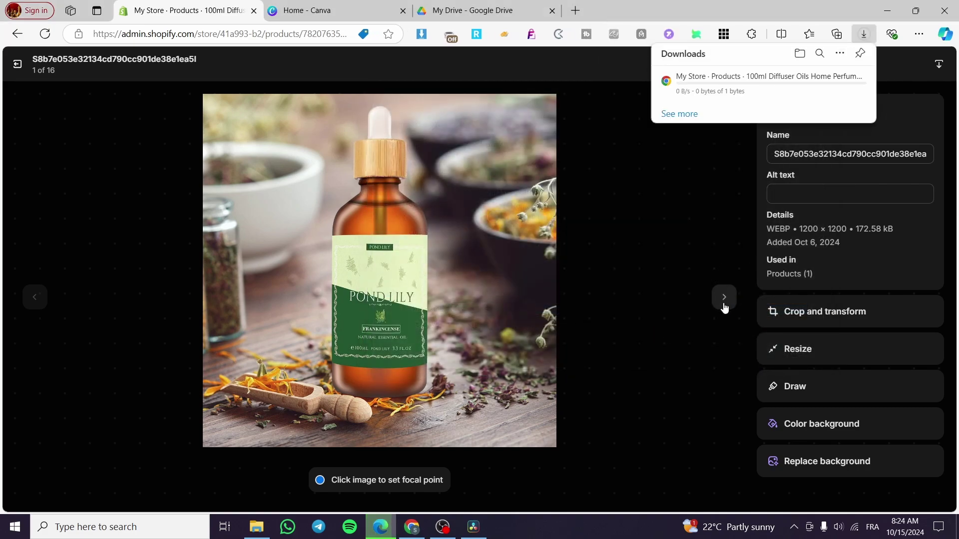
# Browse the second and third product photos, then close the photo viewer.
pyautogui.click(723, 307)
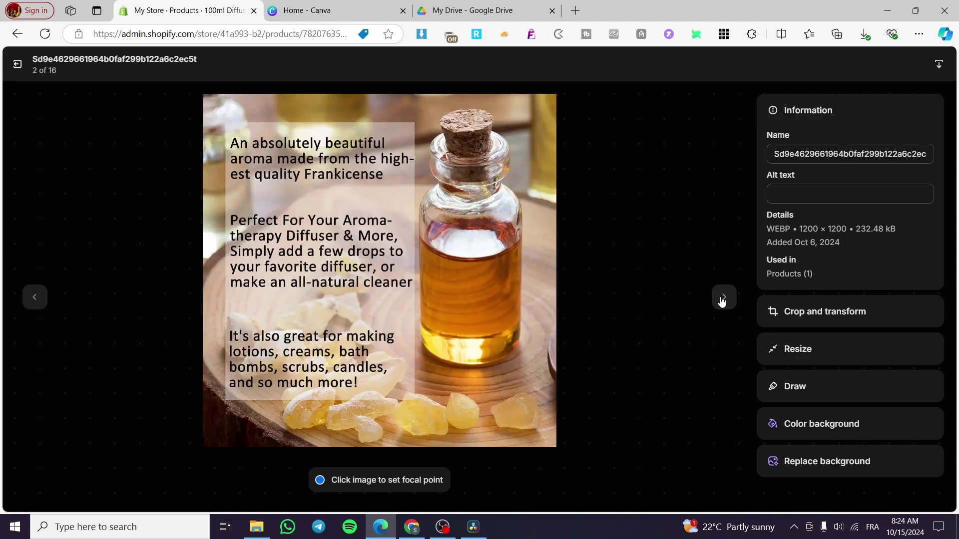
pyautogui.click(722, 299)
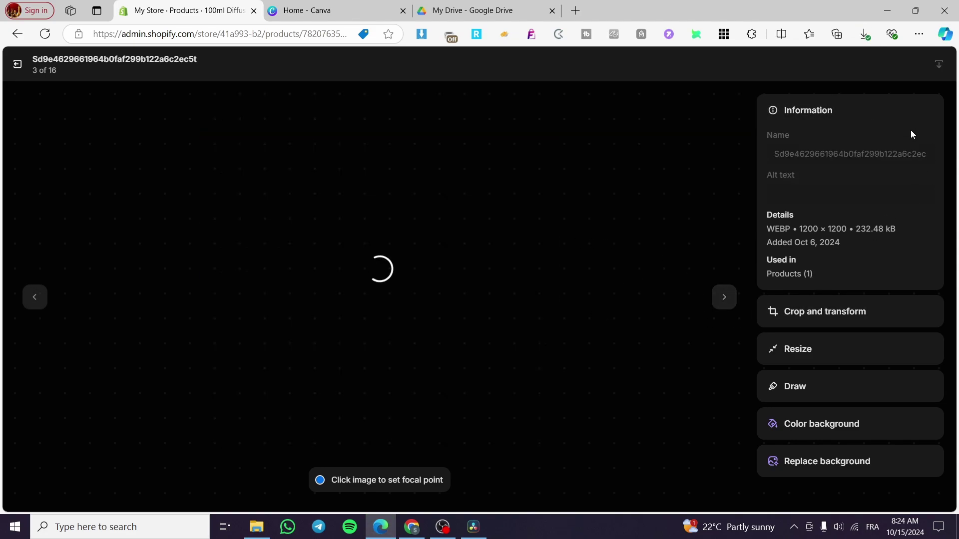
pyautogui.click(17, 64)
pyautogui.scroll(-3, 423, 380)
pyautogui.scroll(-2, 422, 380)
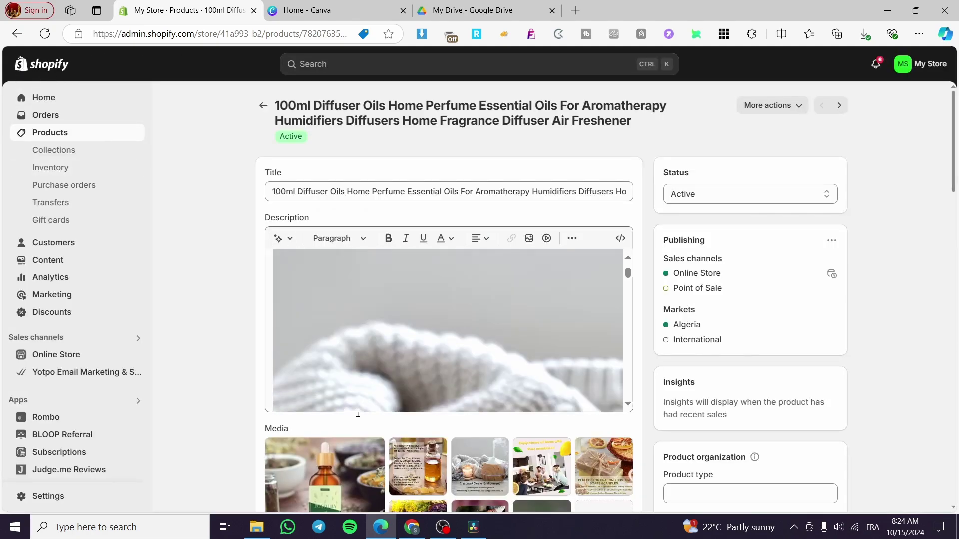
pyautogui.scroll(-3, 357, 415)
pyautogui.scroll(3, 313, 352)
pyautogui.scroll(5, 423, 295)
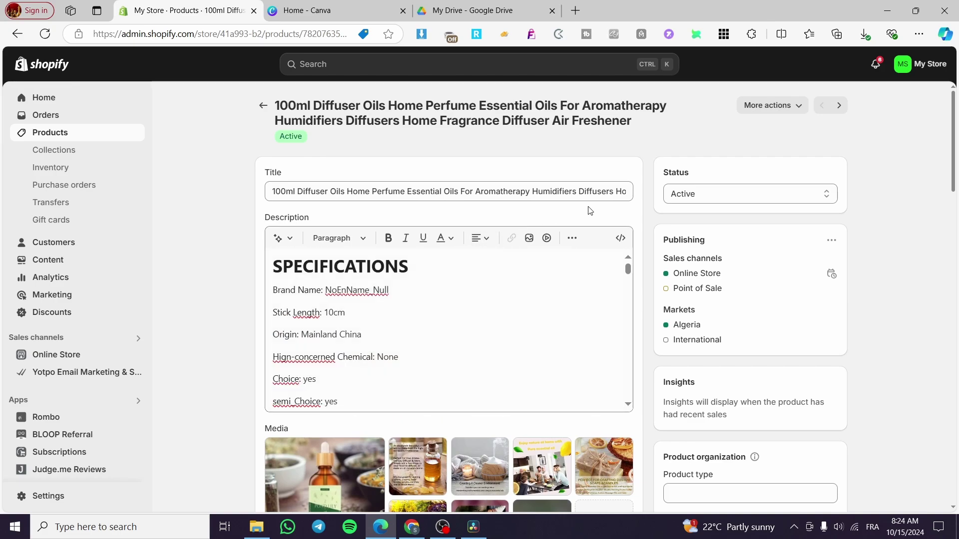
pyautogui.scroll(-5, 375, 339)
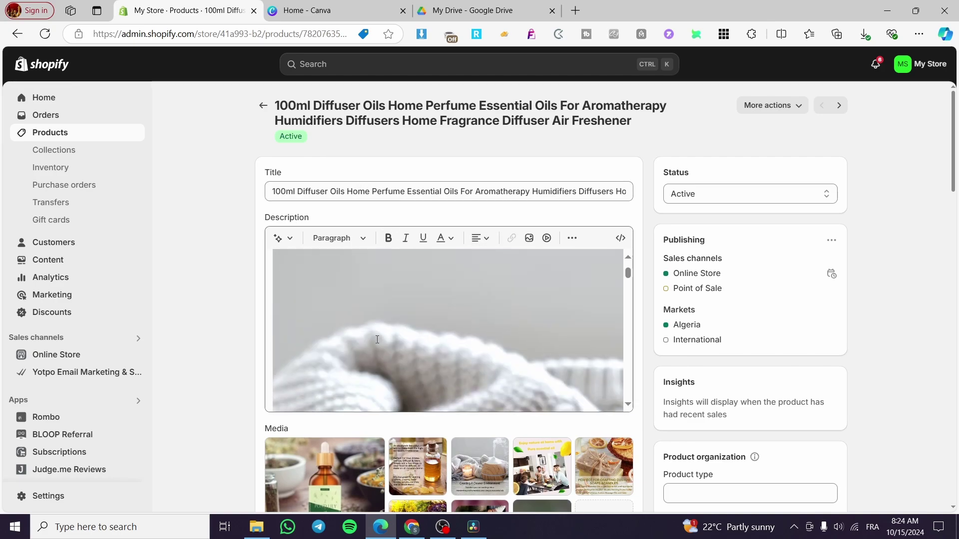
pyautogui.scroll(5, 374, 338)
# Create a custom-size Canva design of 1366 × 768 px.
pyautogui.click(310, 11)
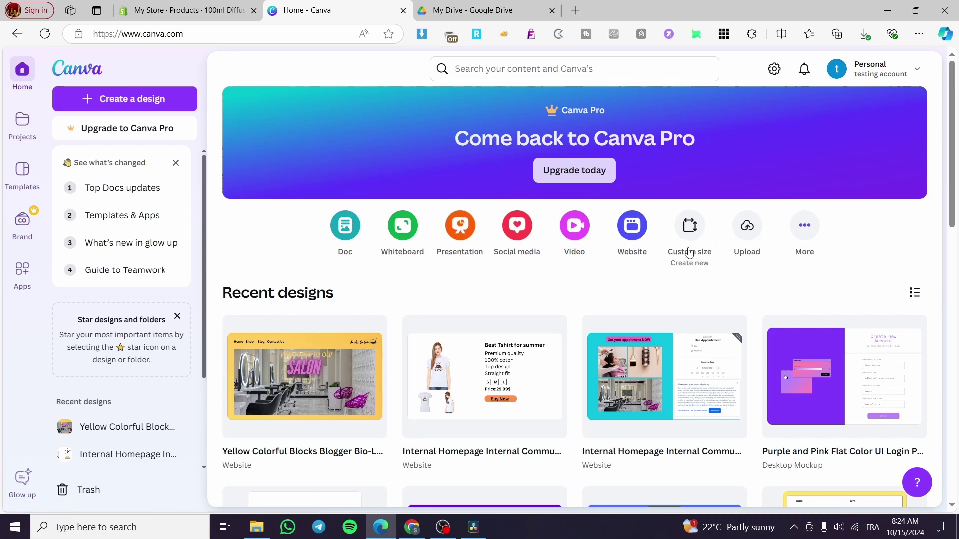
pyautogui.click(691, 229)
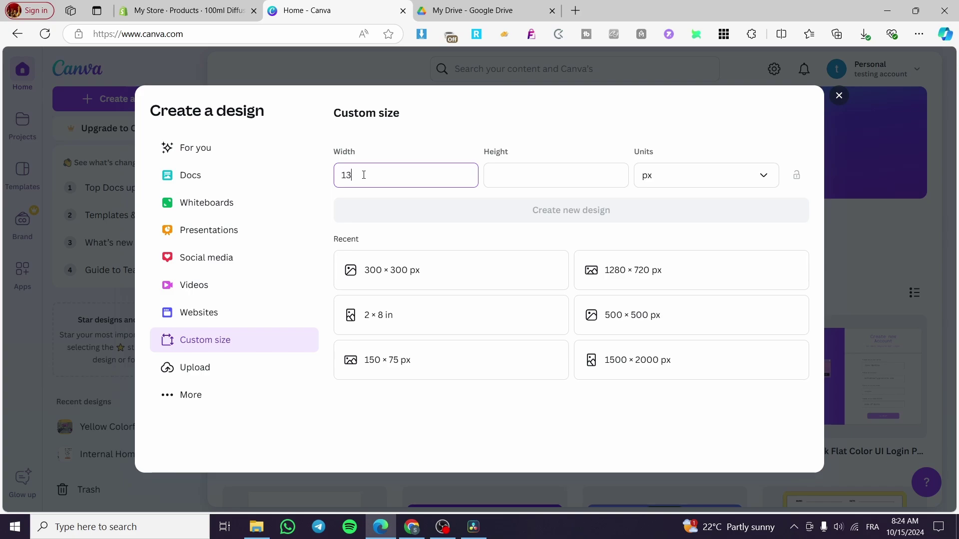
pyautogui.write('1366')
pyautogui.press('Tab')
pyautogui.write('768')
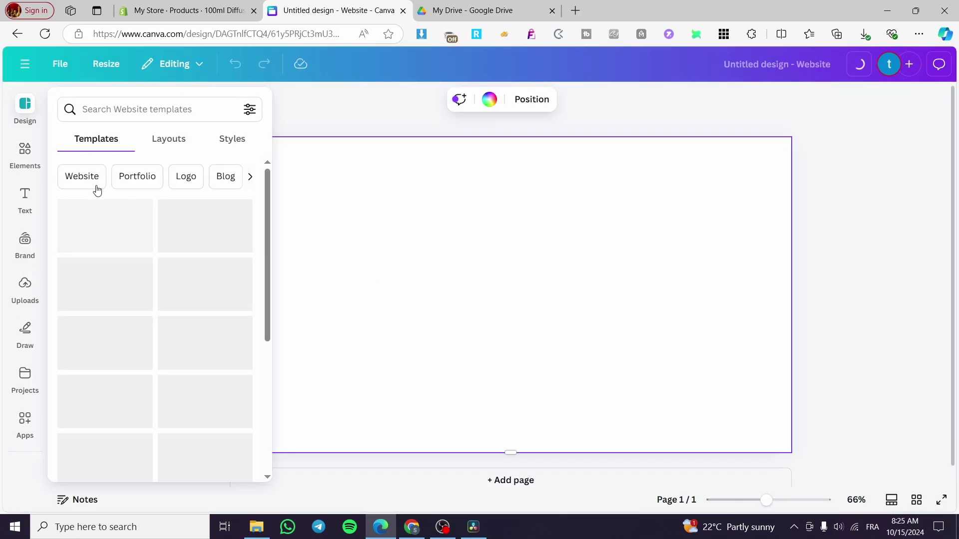
# Try uploading the saved Shopify HTML file, dismiss the unsupported-format error, and return to Shopify.
pyautogui.click(25, 287)
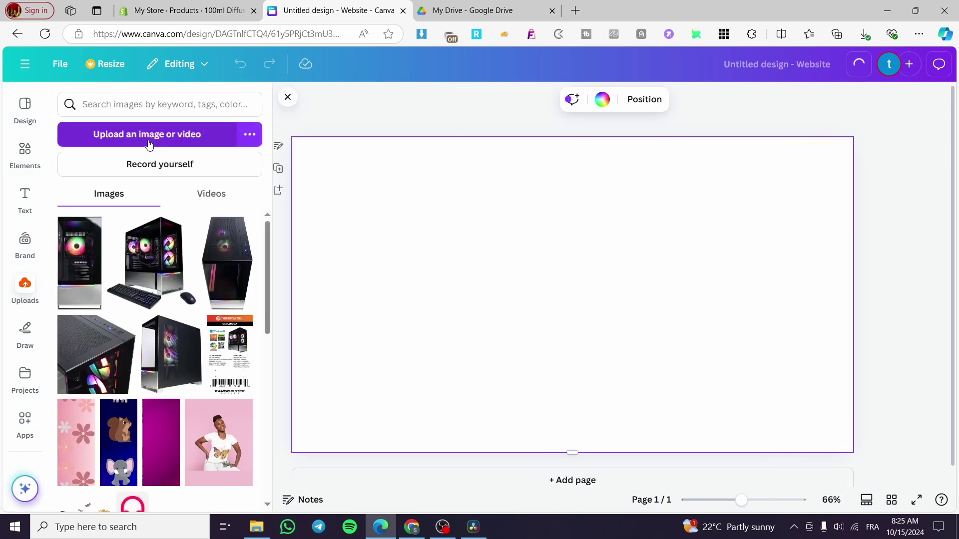
pyautogui.click(148, 134)
pyautogui.click(523, 171)
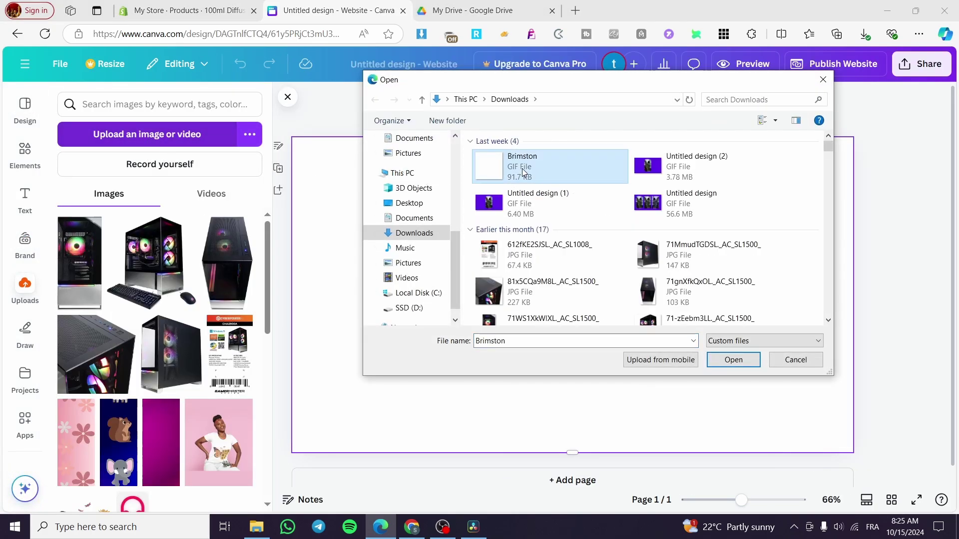
pyautogui.click(744, 340)
pyautogui.click(747, 364)
pyautogui.doubleClick(549, 173)
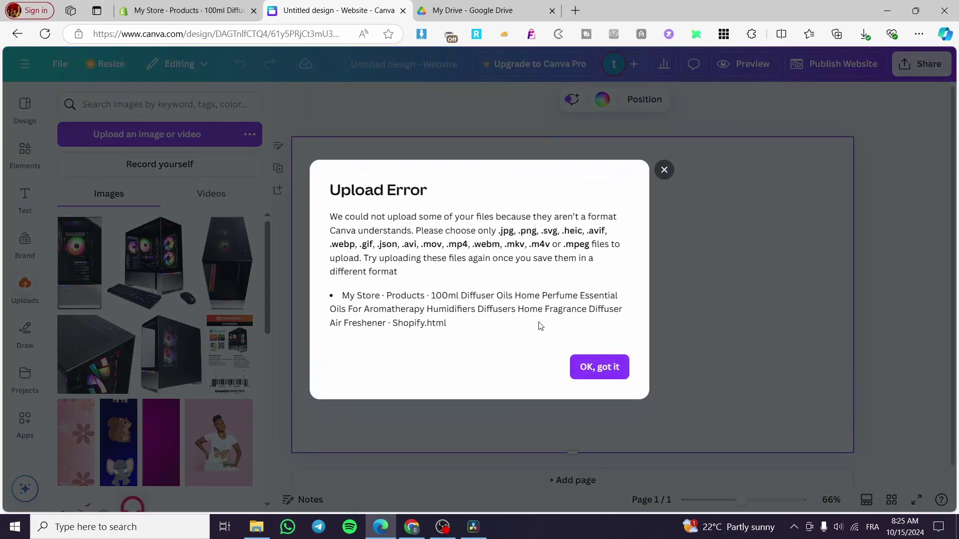
pyautogui.click(607, 368)
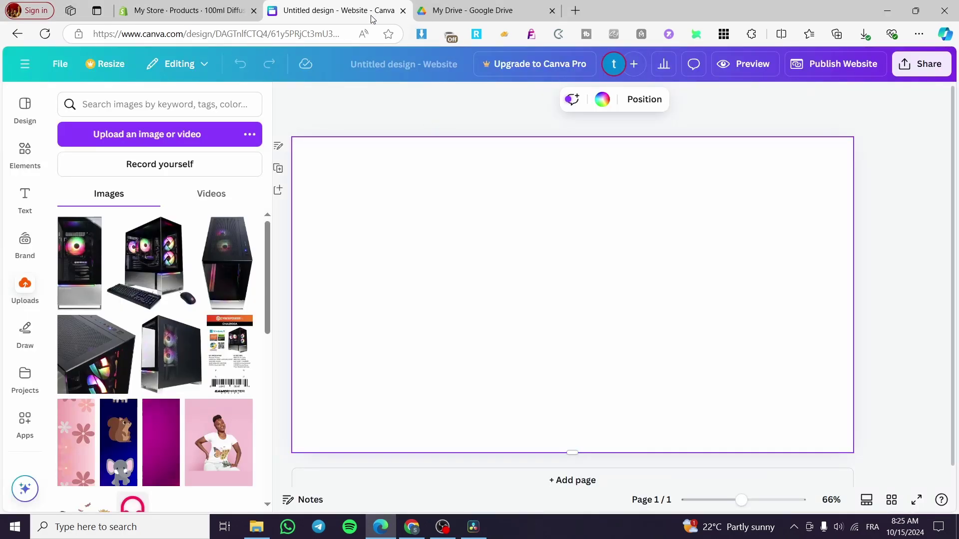
pyautogui.click(205, 10)
# Scroll the storefront product page and preview the dropper-bottle photo full size.
pyautogui.scroll(-3, 377, 431)
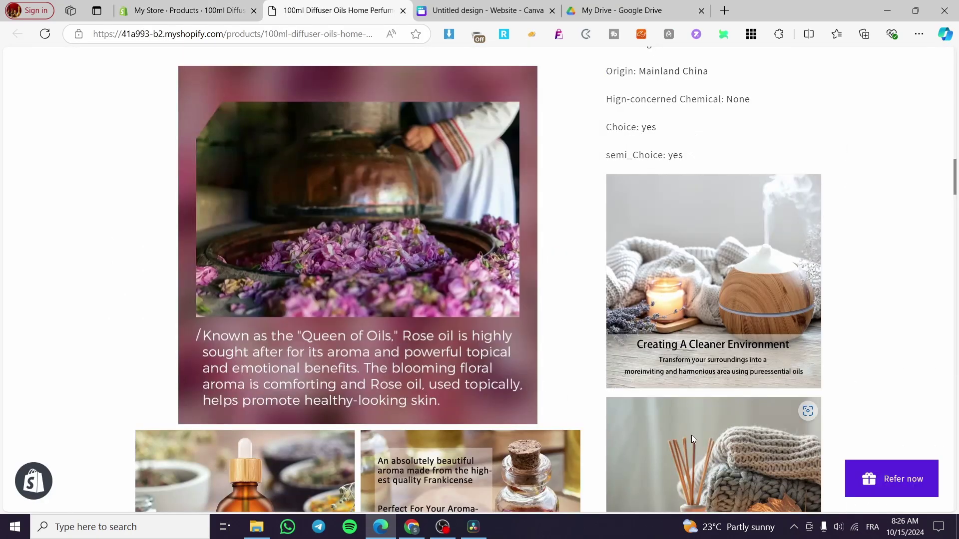
pyautogui.scroll(12, 258, 162)
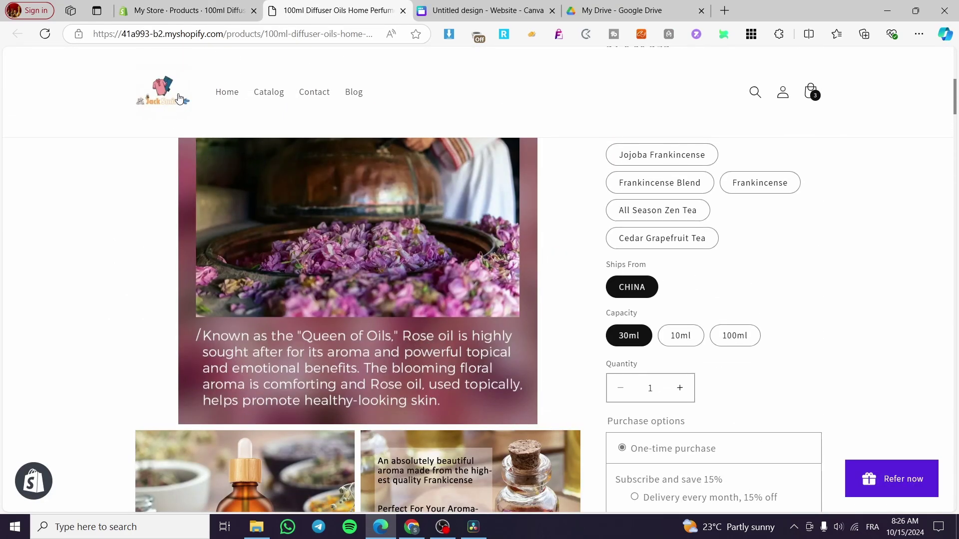
pyautogui.scroll(-6, 259, 162)
pyautogui.scroll(-5, 254, 441)
pyautogui.click(254, 440)
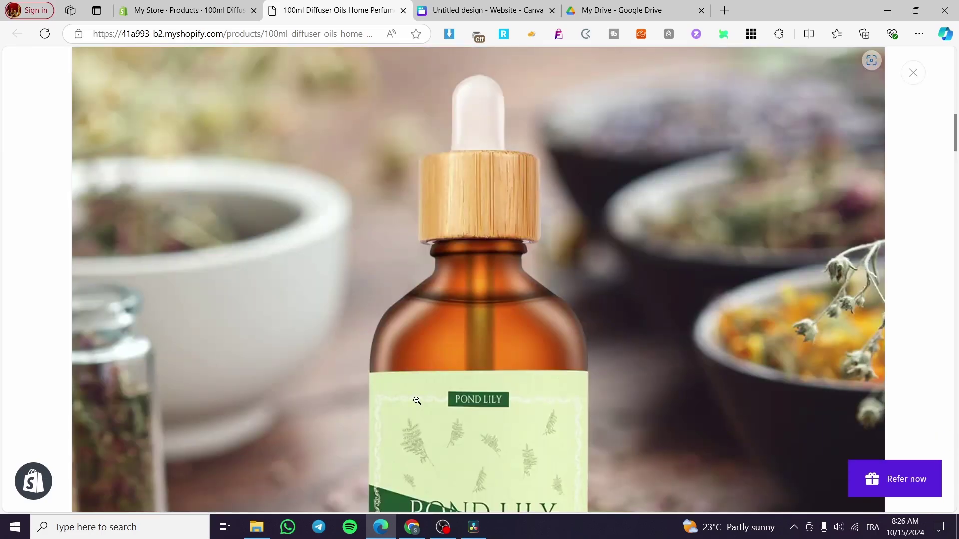
pyautogui.press('Escape')
pyautogui.scroll(-3, 249, 460)
pyautogui.scroll(-2, 283, 460)
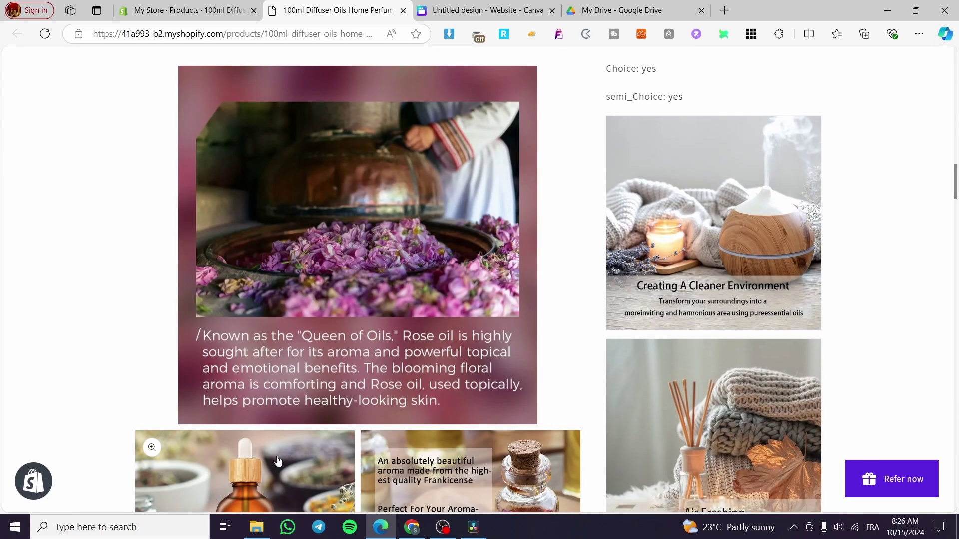
pyautogui.click(957, 250)
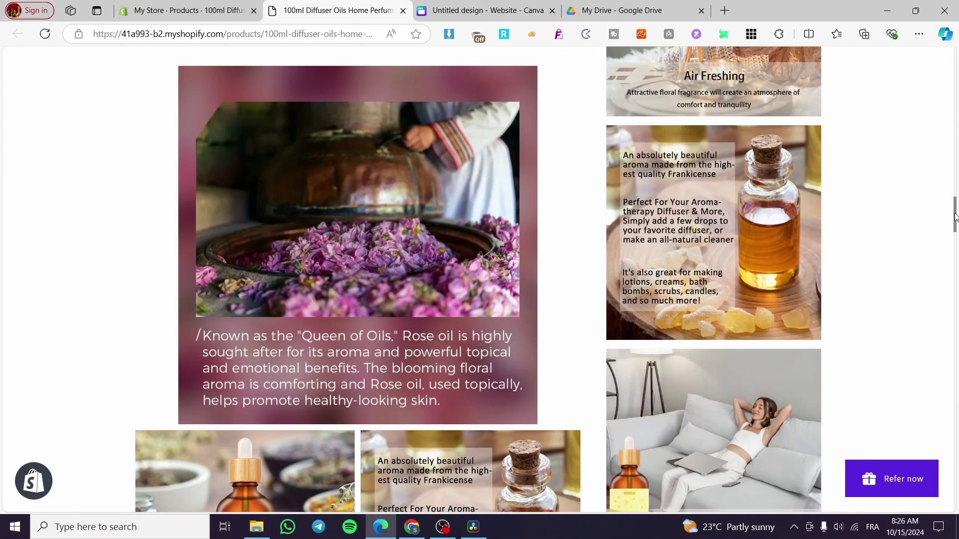
pyautogui.moveTo(955, 229); pyautogui.dragTo(941, 387)
# Save the dropper-bottle photo to the computer and return to the Canva design.
pyautogui.rightClick(241, 283)
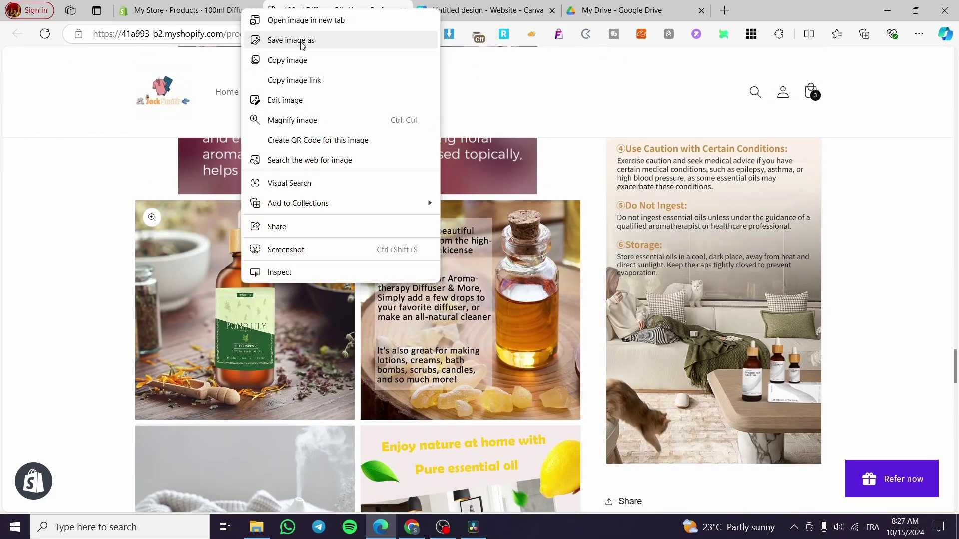
pyautogui.click(874, 181)
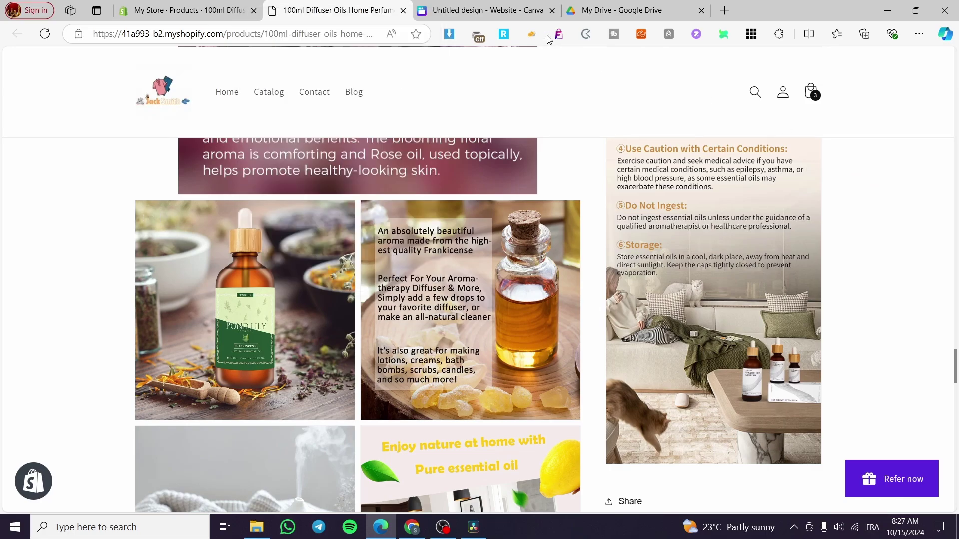
pyautogui.click(494, 9)
# Upload the bottle photo from Downloads, place it on the page's left, and stretch it taller.
pyautogui.click(154, 133)
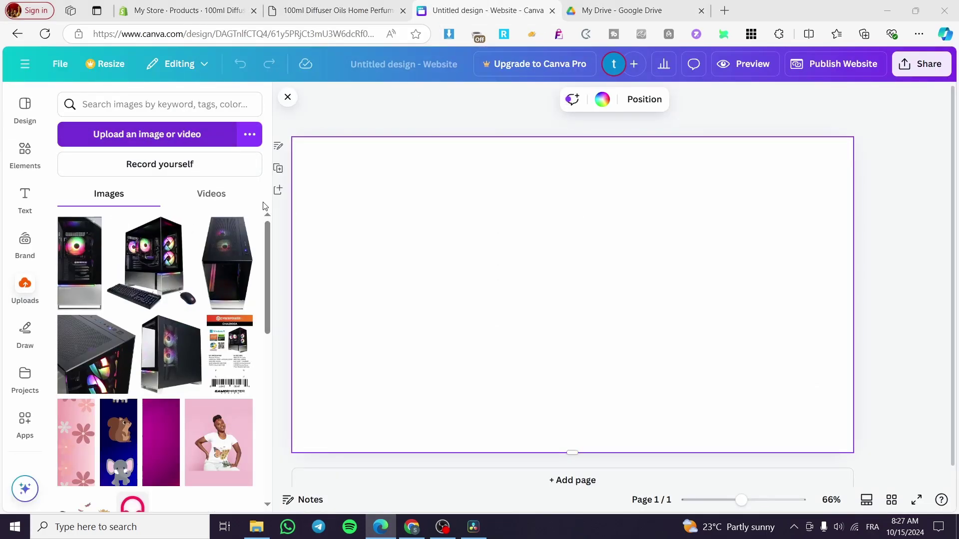
pyautogui.doubleClick(514, 160)
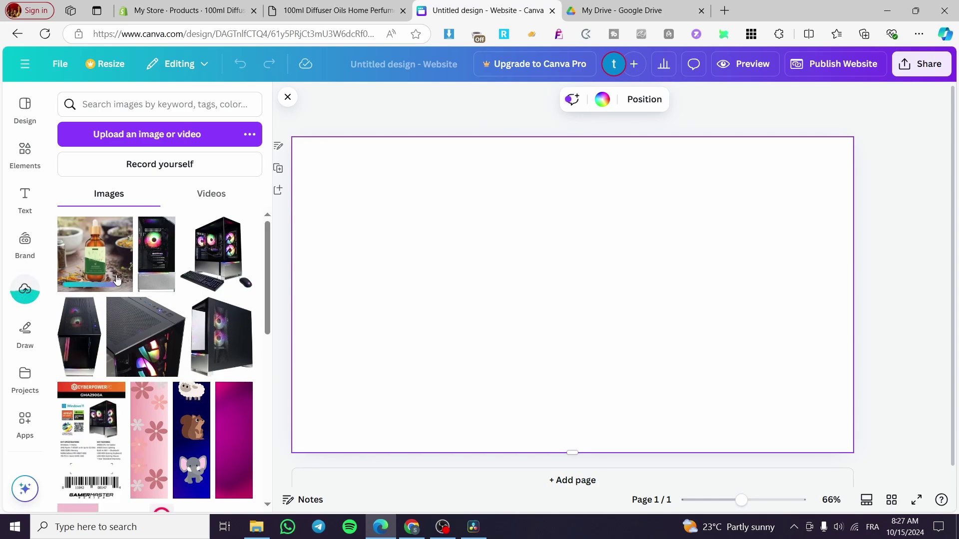
pyautogui.click(93, 272)
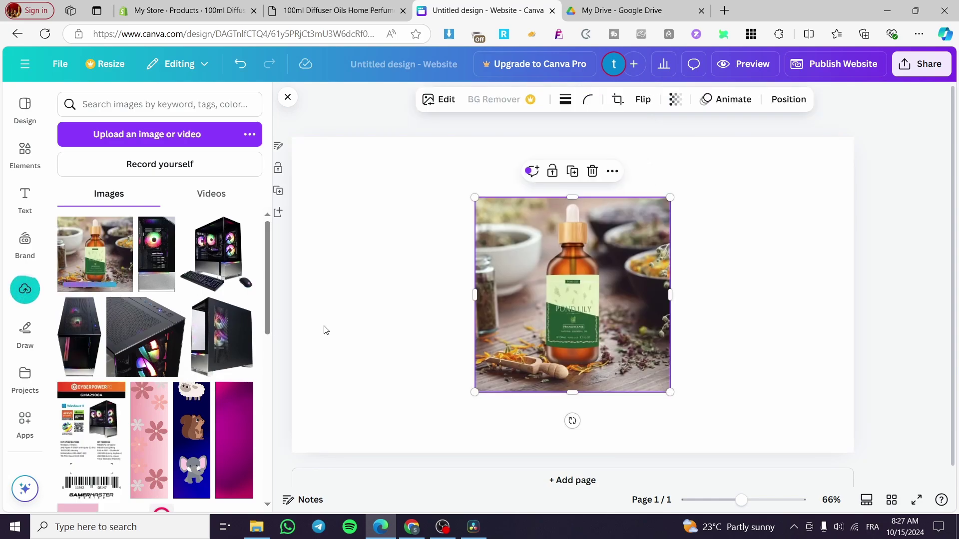
pyautogui.moveTo(557, 285); pyautogui.dragTo(411, 272)
pyautogui.moveTo(427, 379); pyautogui.dragTo(429, 438)
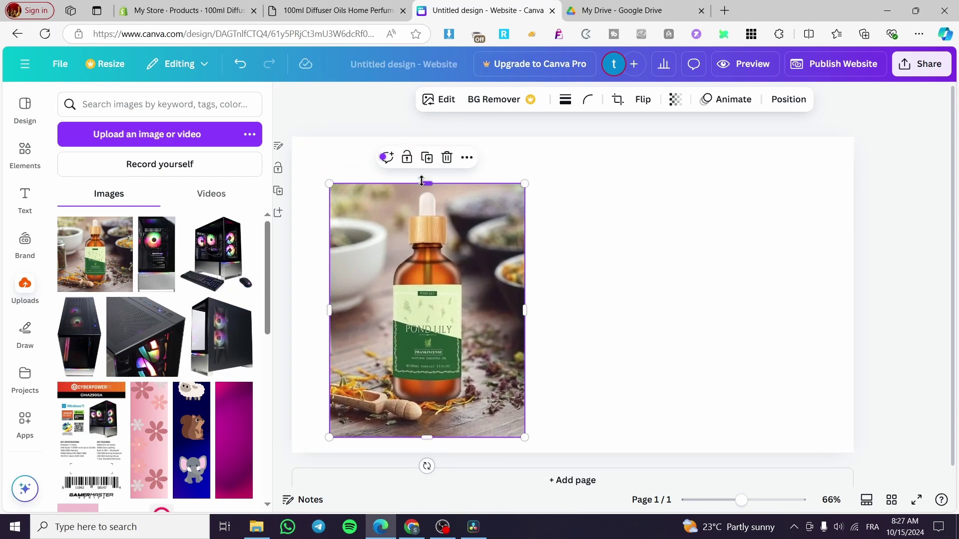
pyautogui.moveTo(421, 181)
pyautogui.mouseDown()
pyautogui.moveTo(421, 160)
pyautogui.moveTo(423, 168)
pyautogui.mouseUp()
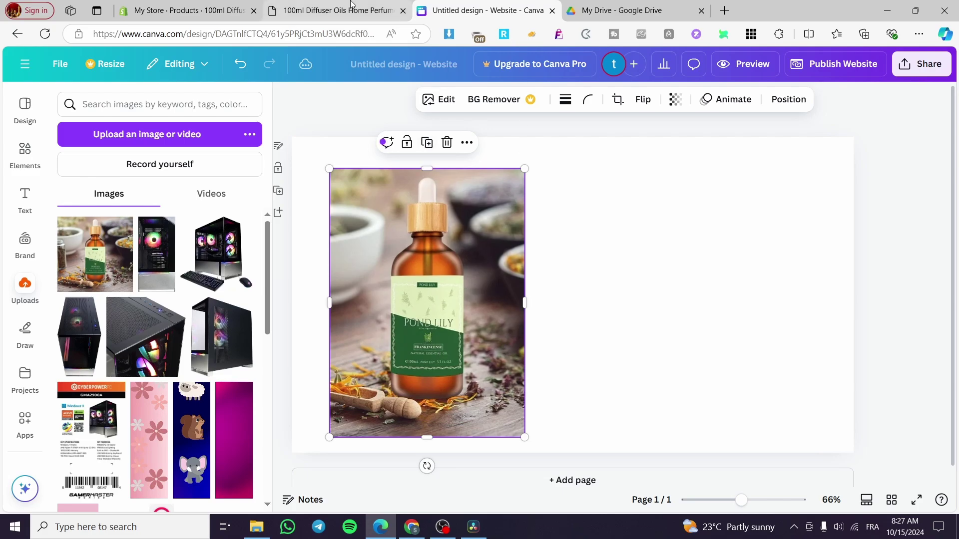
# Select the storefront title's first line, '100ml Diffuser Oils', to copy it into Canva.
pyautogui.click(390, 7)
pyautogui.scroll(3, 415, 320)
pyautogui.scroll(8, 897, 267)
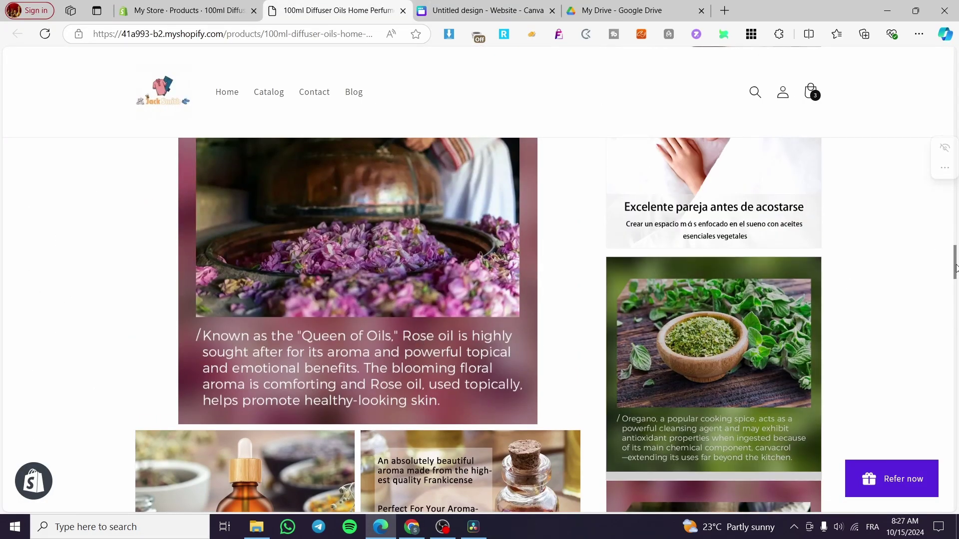
pyautogui.moveTo(955, 267); pyautogui.dragTo(954, 82)
pyautogui.rightClick(952, 81)
pyautogui.click(618, 213)
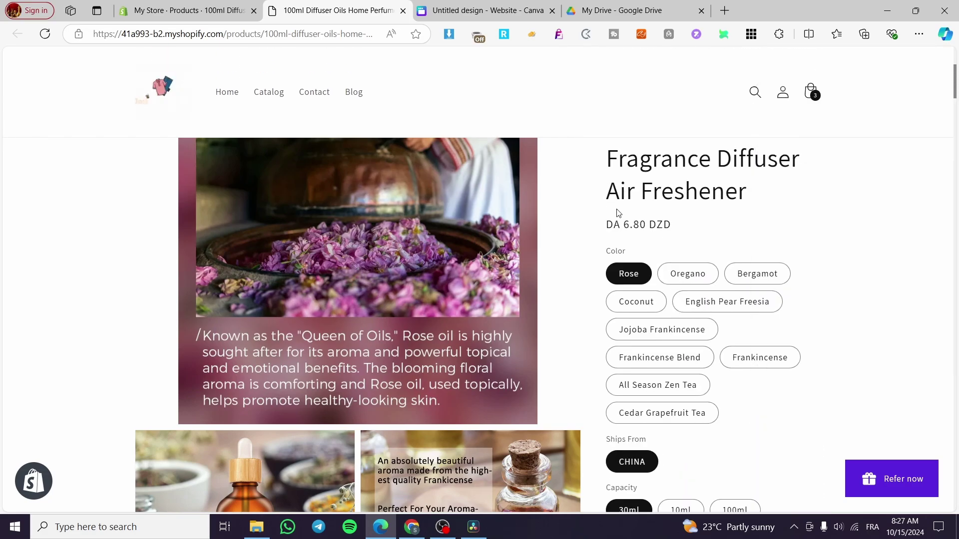
pyautogui.scroll(5, 666, 229)
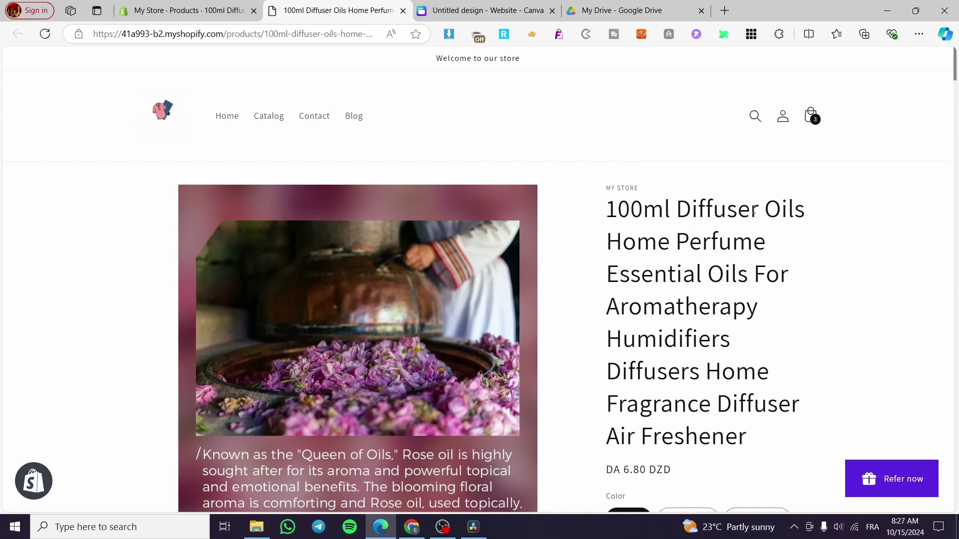
pyautogui.moveTo(608, 209); pyautogui.dragTo(807, 218)
pyautogui.hotkey('ctrl', 'c')
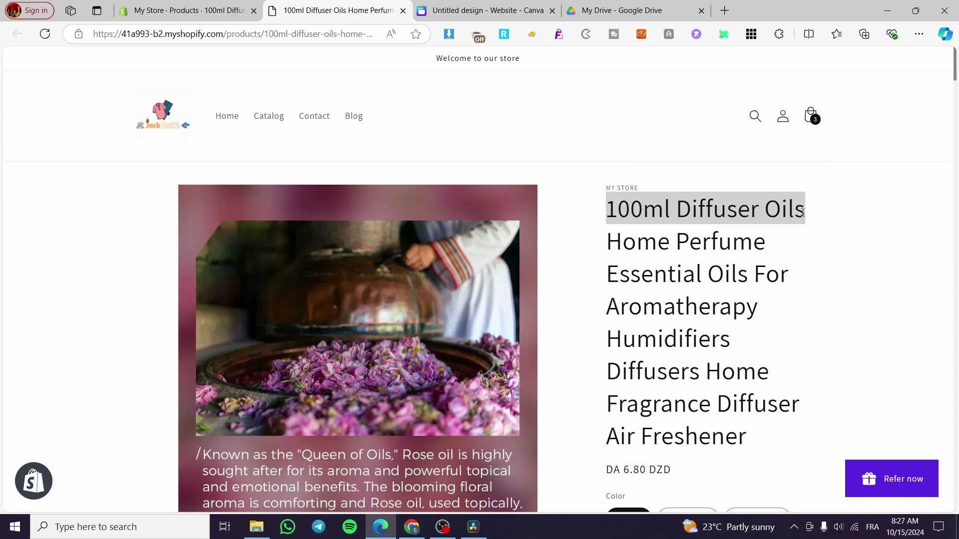
pyautogui.click(487, 11)
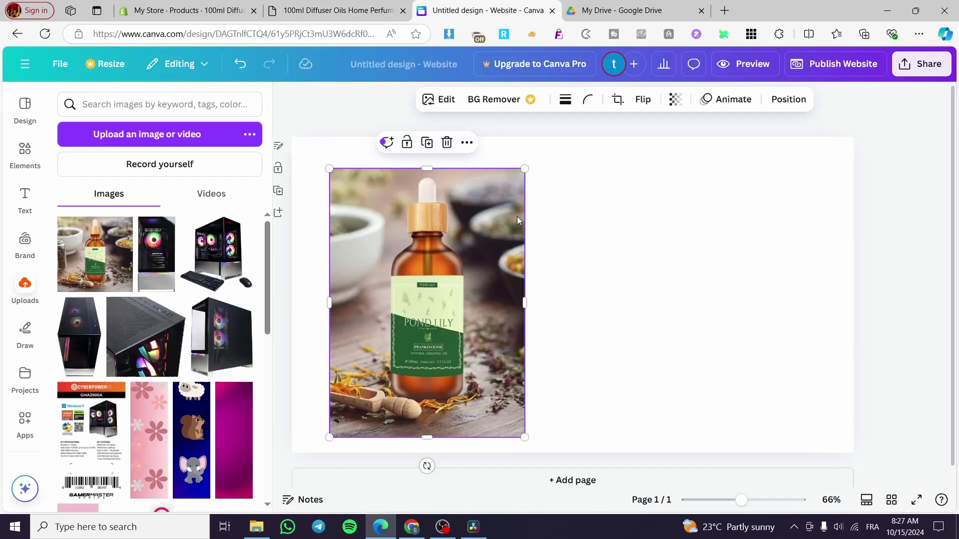
# Paste the title and rework it into '100ml Oils Diffuser', deleting the duplicate 'Oils'.
pyautogui.click(15, 205)
pyautogui.hotkey('ctrl', 'v')
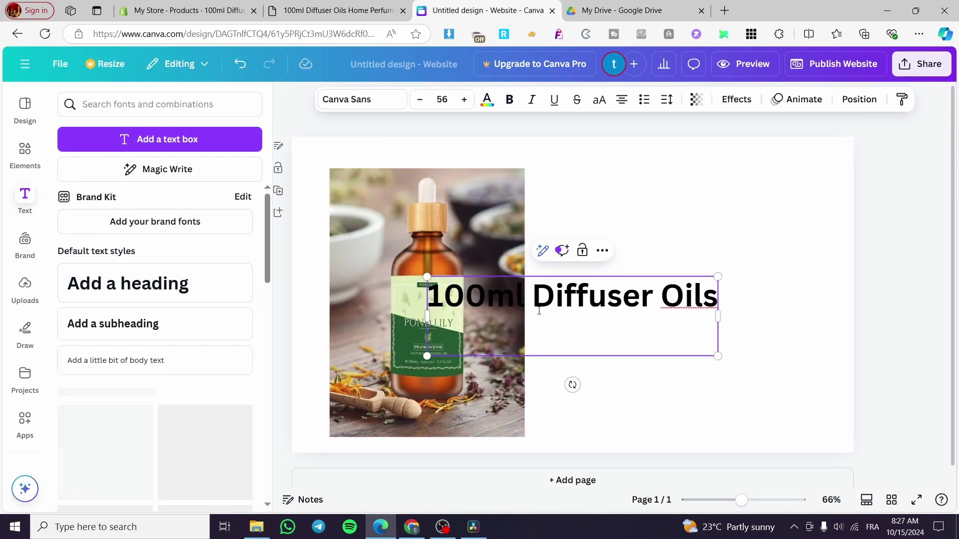
pyautogui.doubleClick(538, 310)
pyautogui.moveTo(428, 297); pyautogui.dragTo(524, 302)
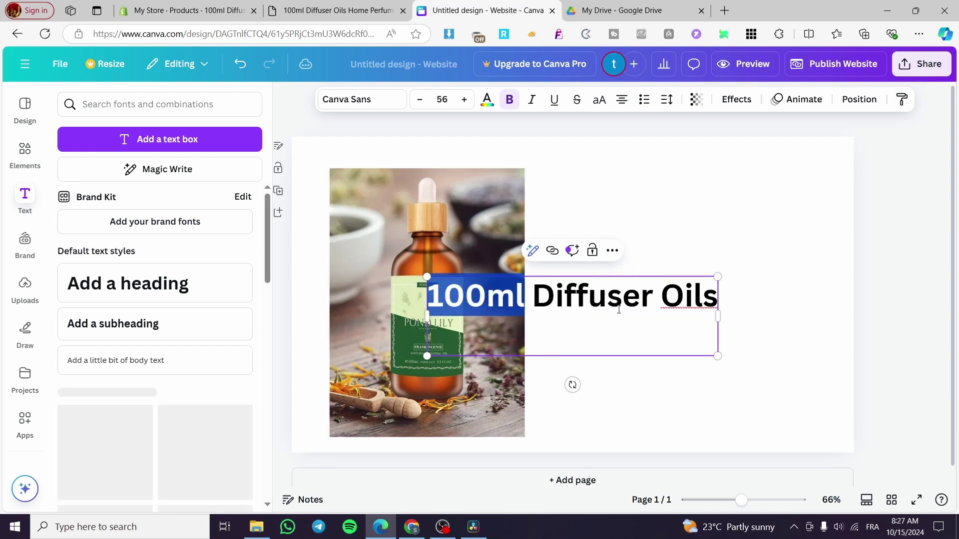
pyautogui.moveTo(667, 298); pyautogui.dragTo(716, 295)
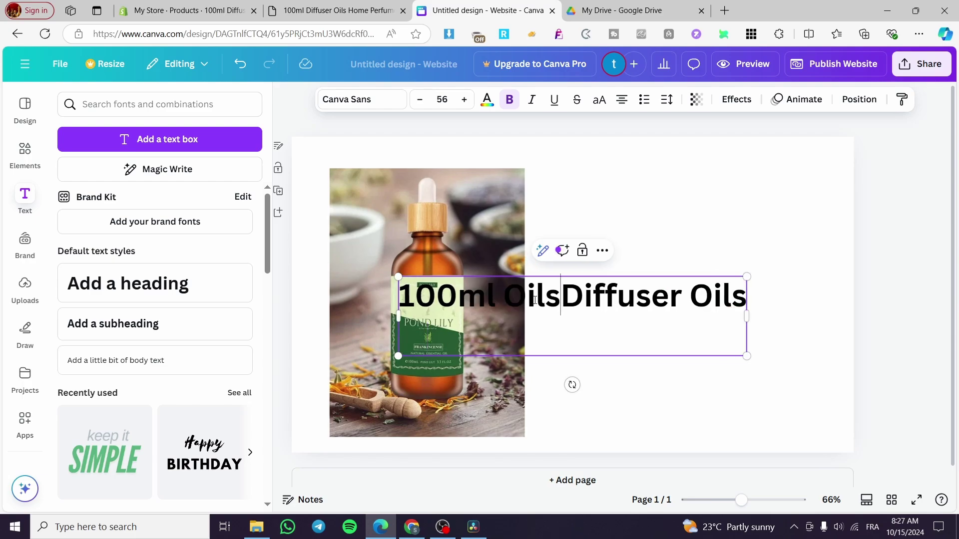
pyautogui.click(563, 300)
pyautogui.hotkey('shift', 'Left')
pyautogui.hotkey('shift', 'Left')
pyautogui.hotkey('shift', 'Left')
pyautogui.hotkey('shift', 'Left')
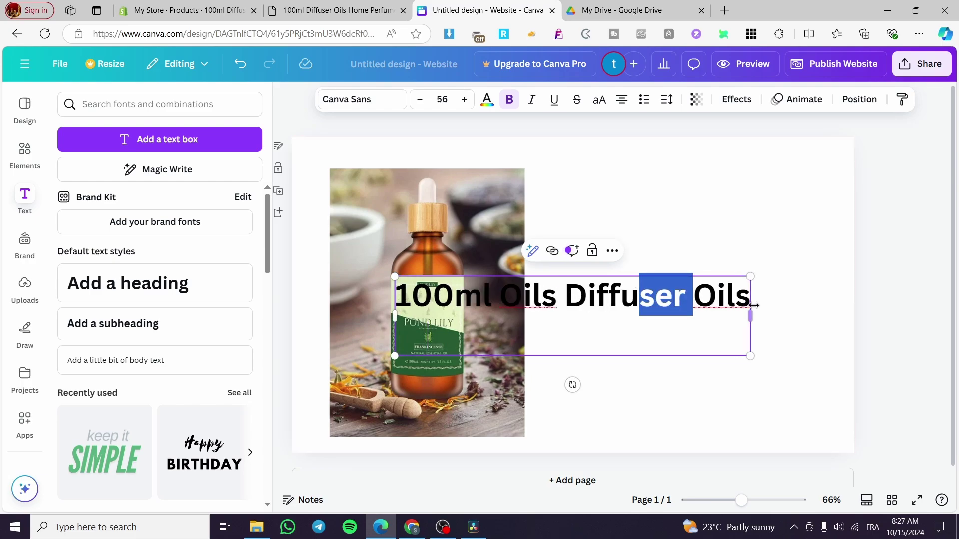
pyautogui.press('Right')
pyautogui.hotkey('shift', 'Right')
pyautogui.hotkey('shift', 'Right')
pyautogui.hotkey('shift', 'Right')
pyautogui.hotkey('shift', 'Right')
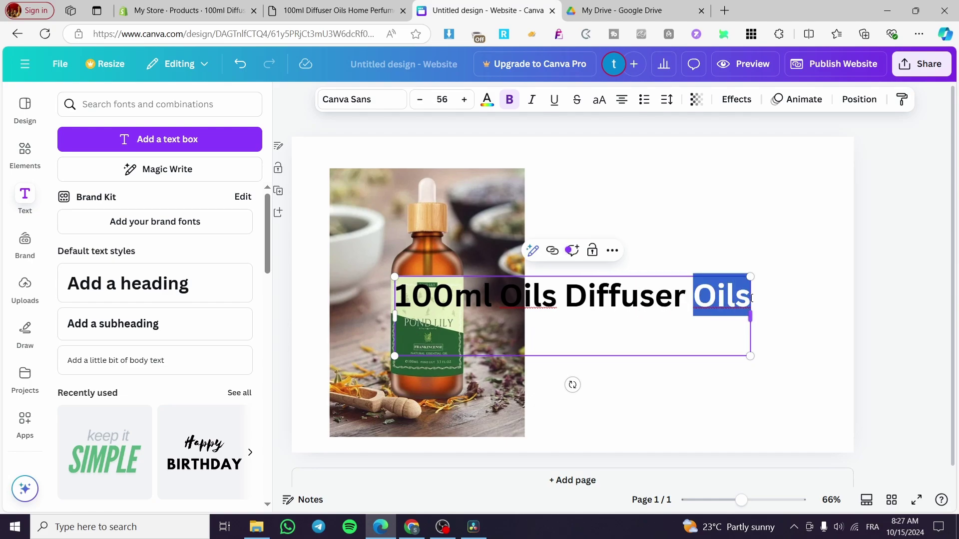
pyautogui.press('BackSpace')
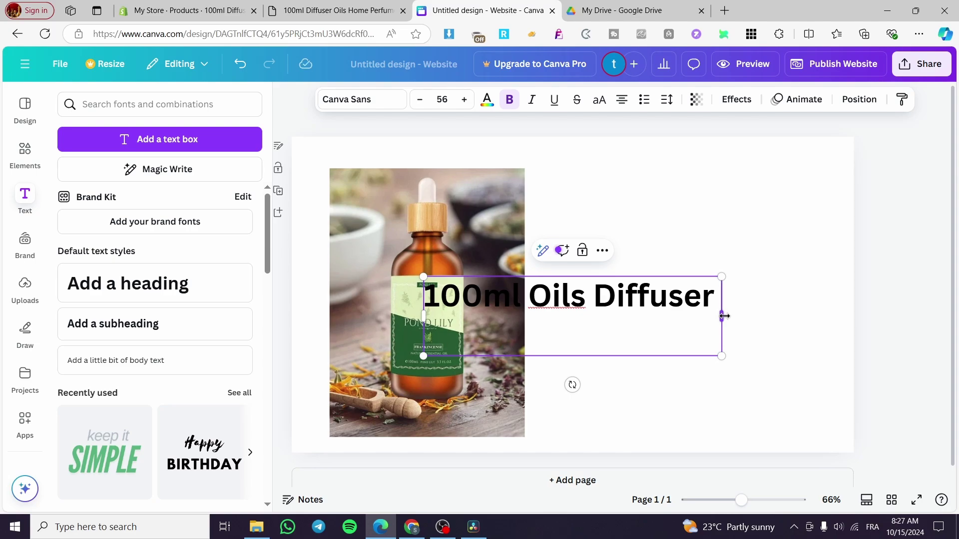
# Move the title box to the page's upper right beside the bottle photo.
pyautogui.click(665, 401)
pyautogui.click(595, 301)
pyautogui.moveTo(615, 310); pyautogui.dragTo(729, 192)
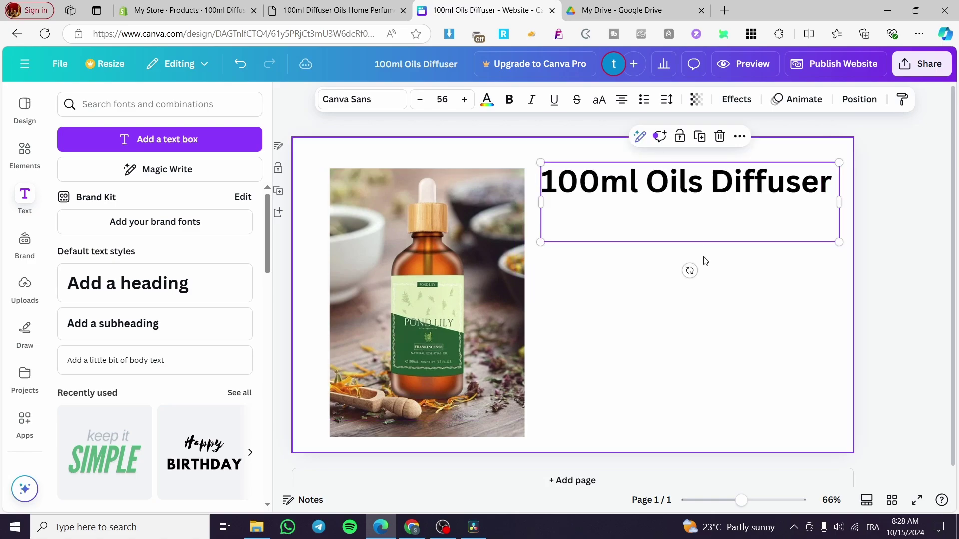
# Deselect the title and scroll the storefront product page down to its specifications.
pyautogui.click(908, 296)
pyautogui.click(335, 10)
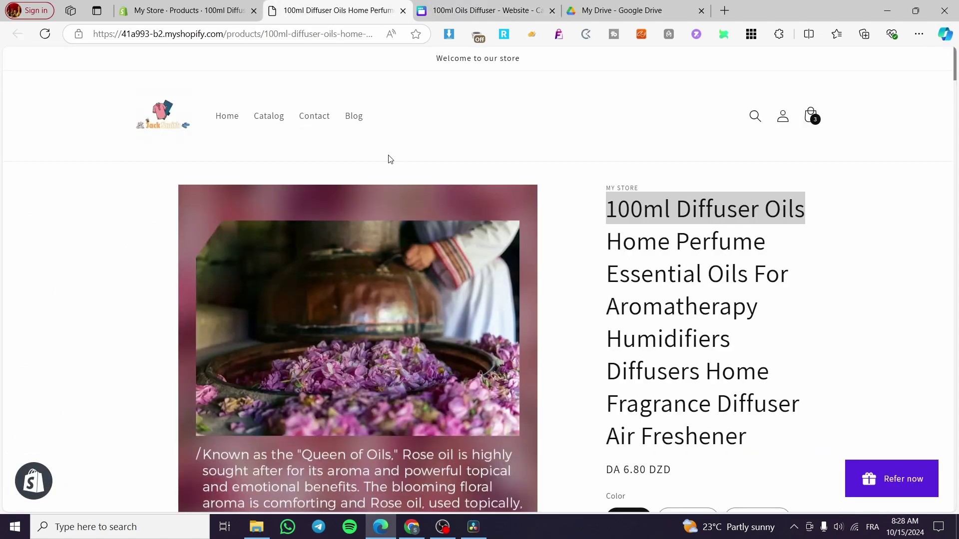
pyautogui.scroll(-5, 524, 279)
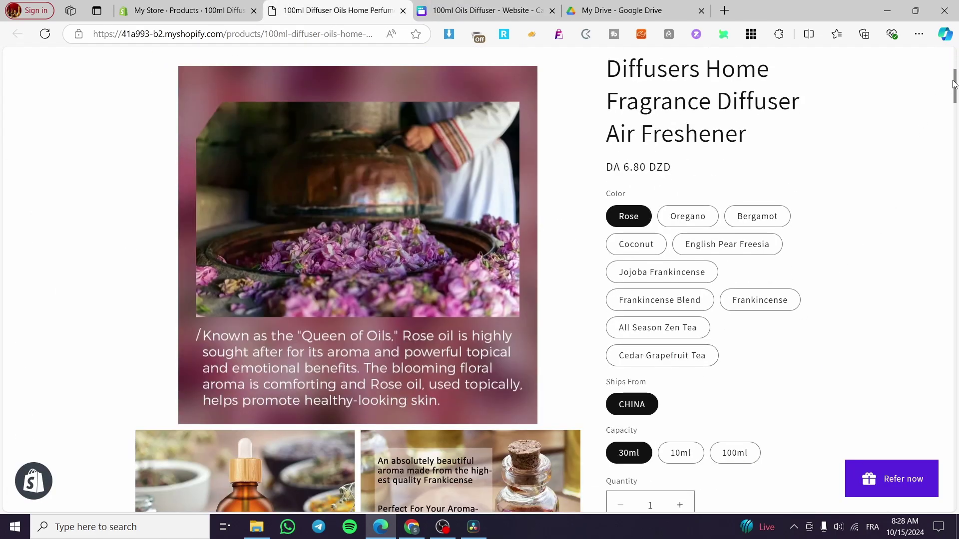
pyautogui.moveTo(954, 82); pyautogui.dragTo(955, 120)
pyautogui.scroll(-3, 955, 120)
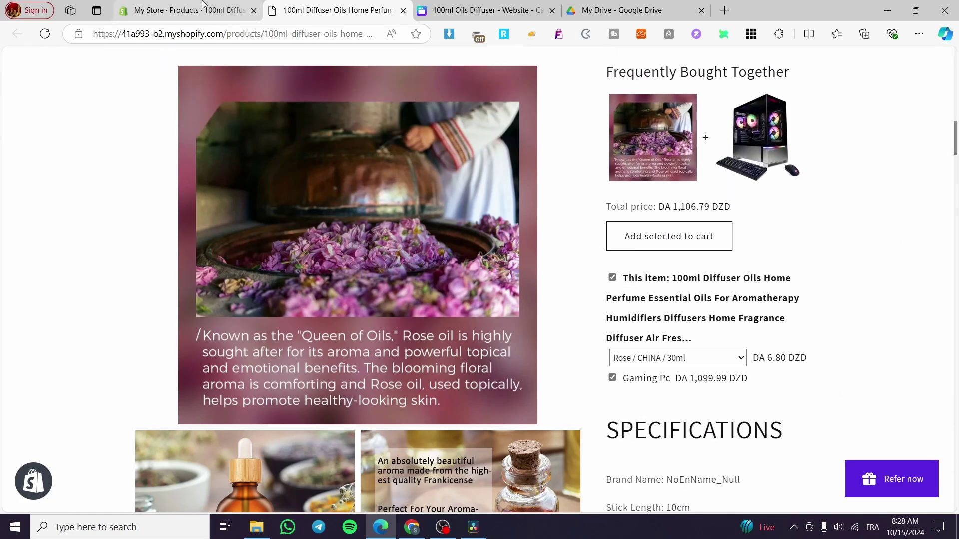
# Select the description's spec lines from Brand Name to semi_Choice, then view the storefront.
pyautogui.click(188, 10)
pyautogui.scroll(-5, 405, 364)
pyautogui.scroll(6, 406, 364)
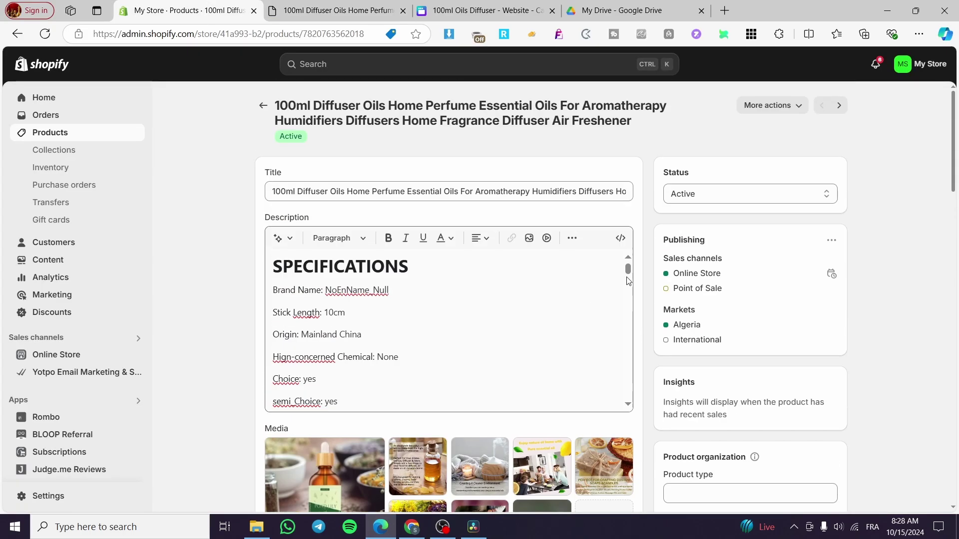
pyautogui.click(628, 274)
pyautogui.moveTo(628, 275)
pyautogui.mouseDown()
pyautogui.moveTo(628, 400)
pyautogui.moveTo(620, 267)
pyautogui.mouseUp()
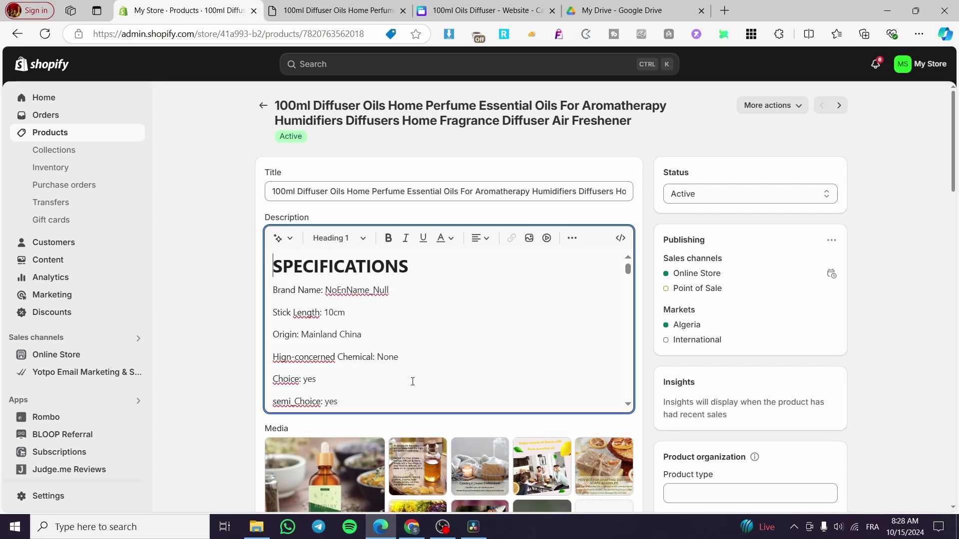
pyautogui.scroll(-5, 407, 384)
pyautogui.scroll(5, 380, 365)
pyautogui.scroll(-5, 360, 347)
pyautogui.scroll(5, 357, 347)
pyautogui.moveTo(272, 290); pyautogui.dragTo(395, 394)
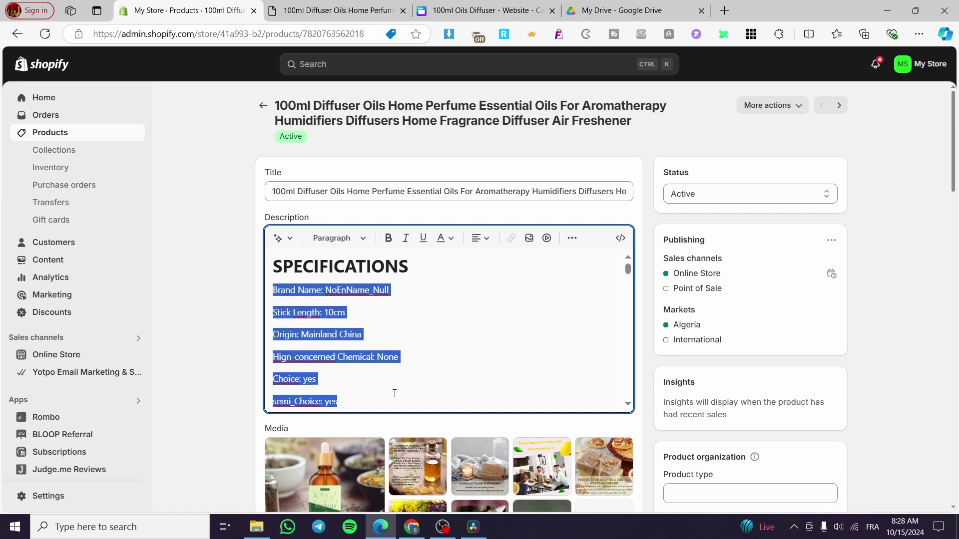
pyautogui.click(340, 14)
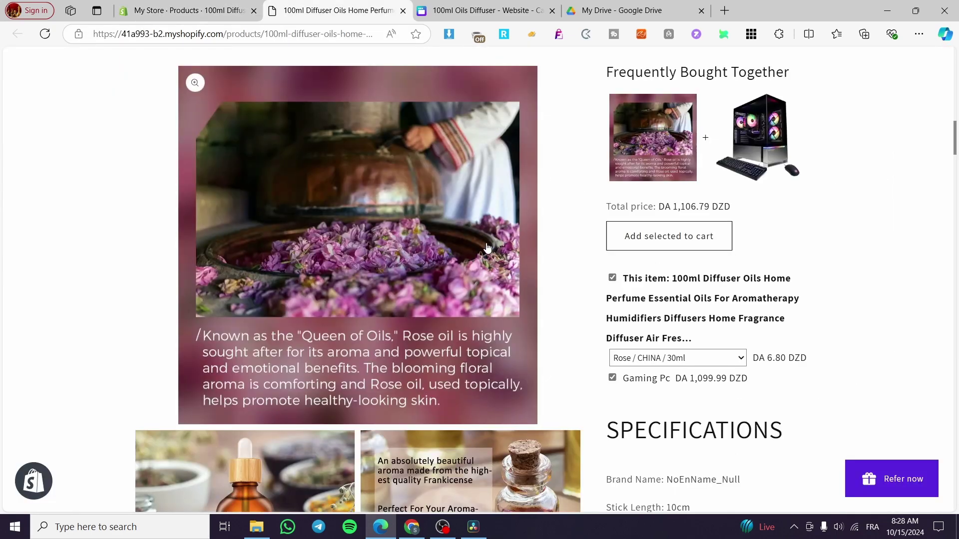
# Add a subheading box with the pasted specification lines, left-aligned.
pyautogui.click(463, 12)
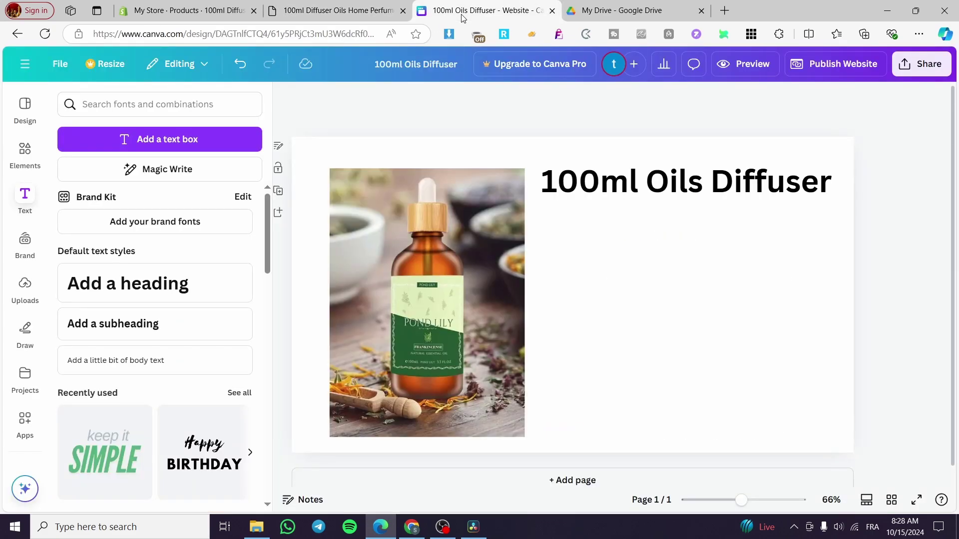
pyautogui.click(165, 327)
pyautogui.write('Brand Name: NoEnName_Null Stick Length: 10cm Origin: Mainland China Hign-concerned Chemical: None Choice: yes semi_Choice: yes')
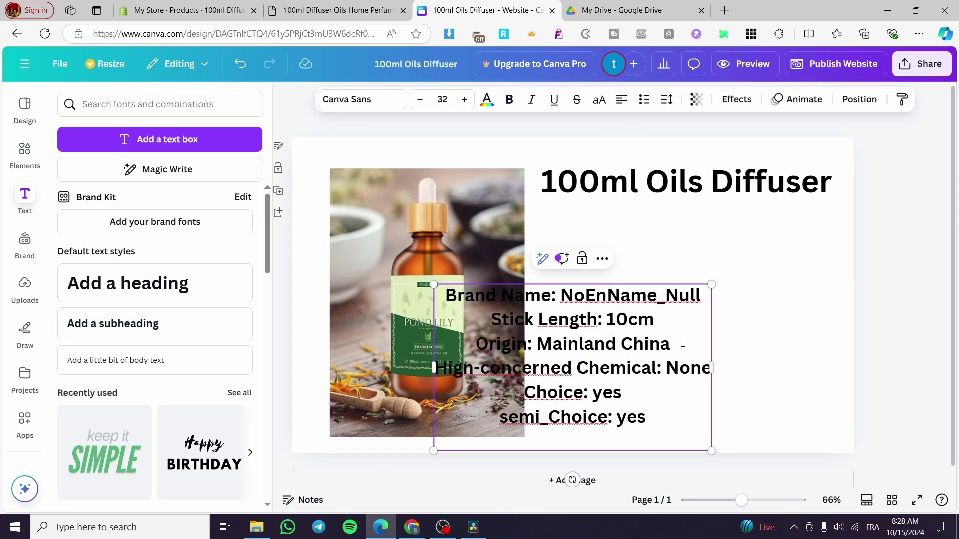
pyautogui.hotkey('ctrl', 'a')
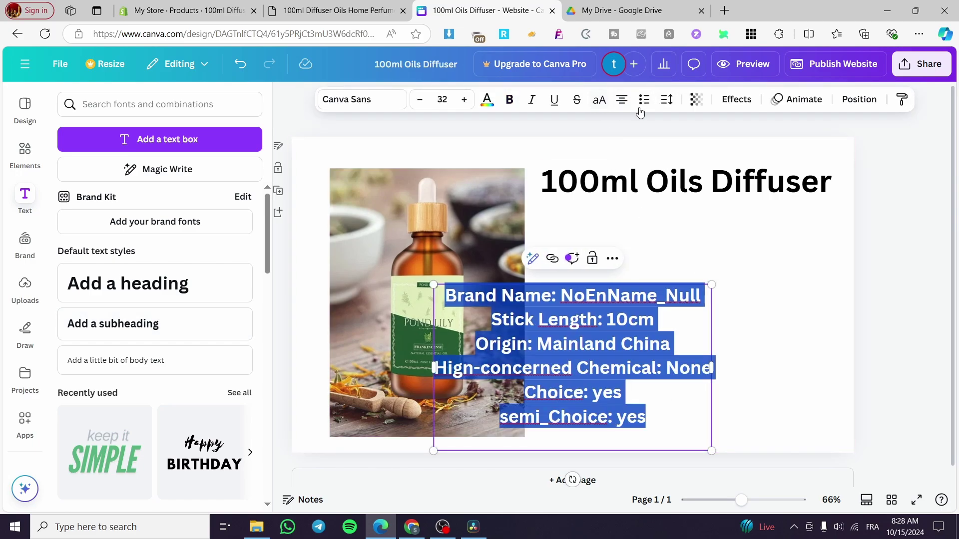
pyautogui.click(622, 99)
pyautogui.click(627, 105)
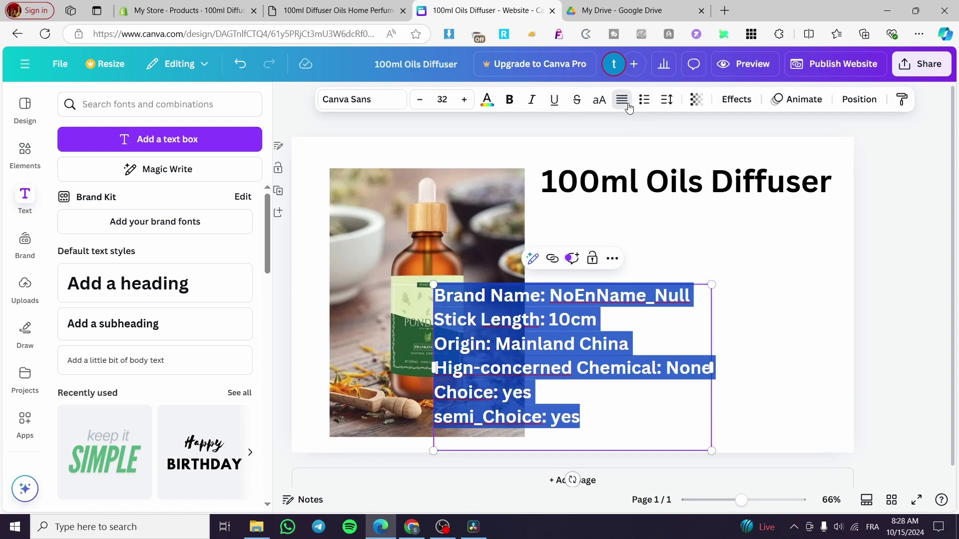
pyautogui.click(767, 334)
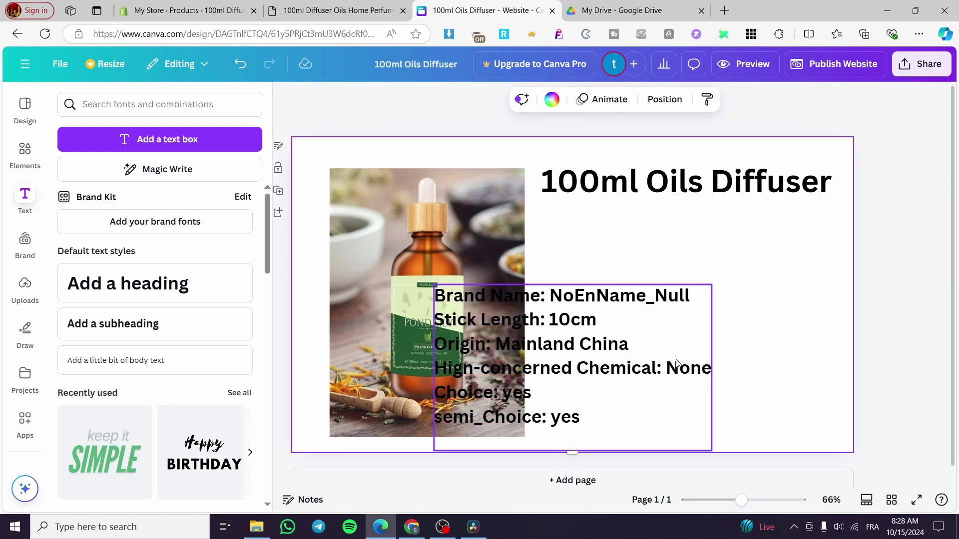
# Move the specs block under the title beside the photo and remove its bold.
pyautogui.moveTo(582, 345); pyautogui.dragTo(686, 276)
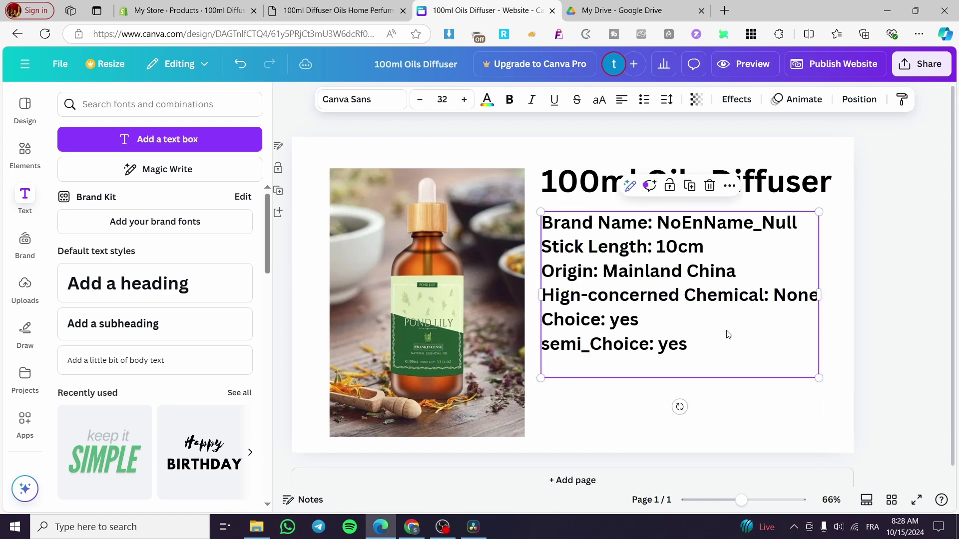
pyautogui.hotkey('ctrl', 'a')
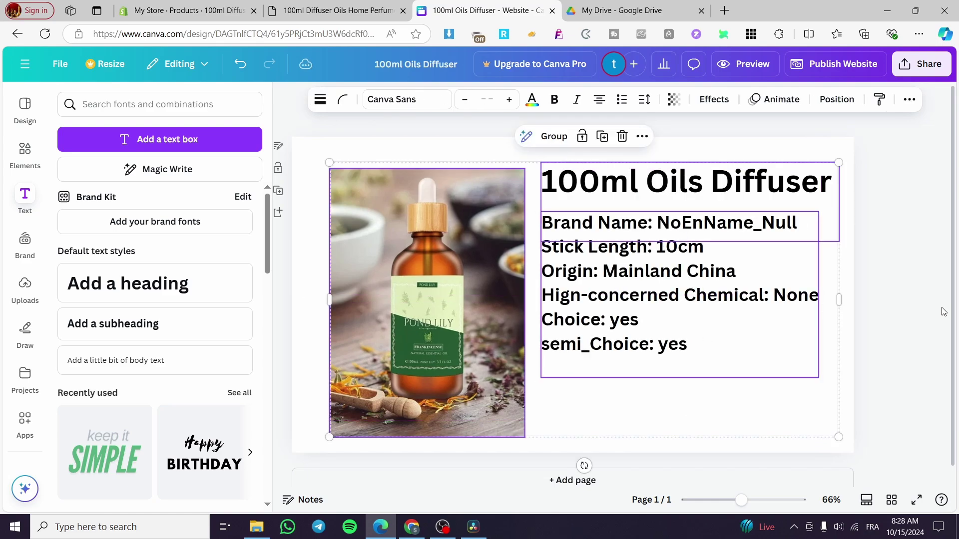
pyautogui.click(695, 294)
pyautogui.click(695, 293)
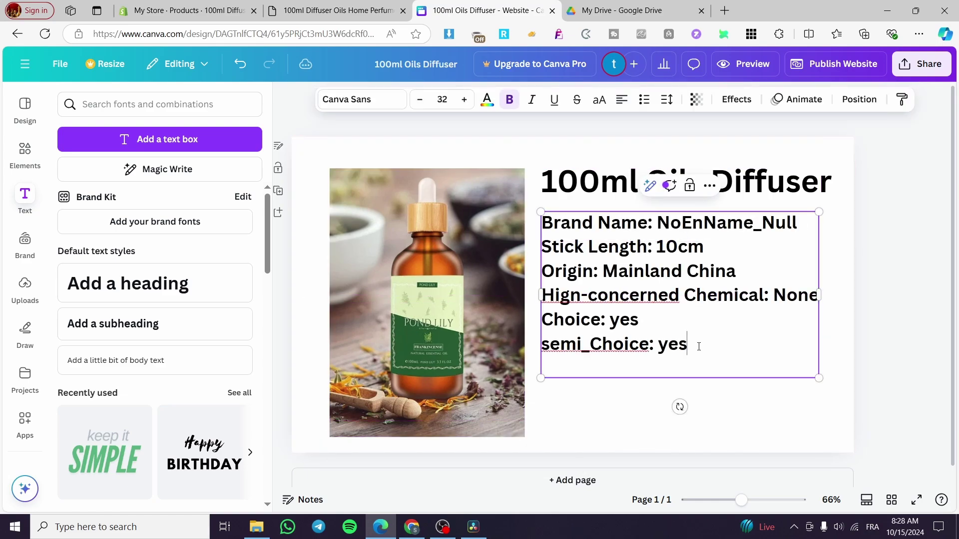
pyautogui.moveTo(691, 342); pyautogui.dragTo(543, 220)
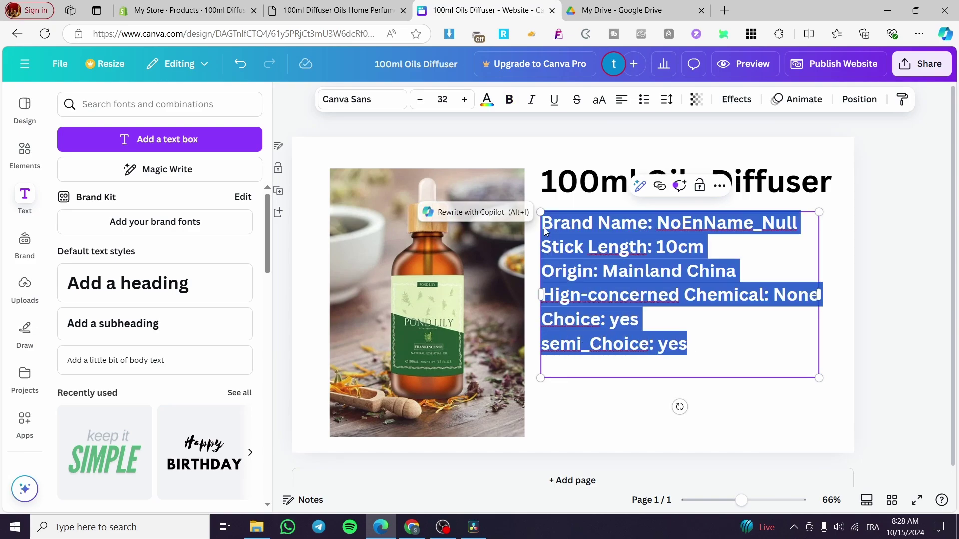
pyautogui.click(509, 110)
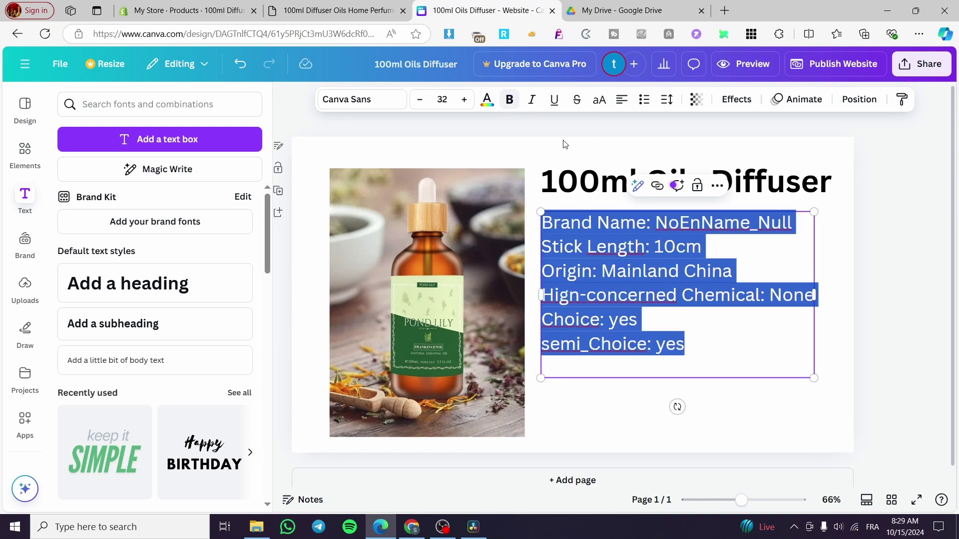
pyautogui.click(877, 281)
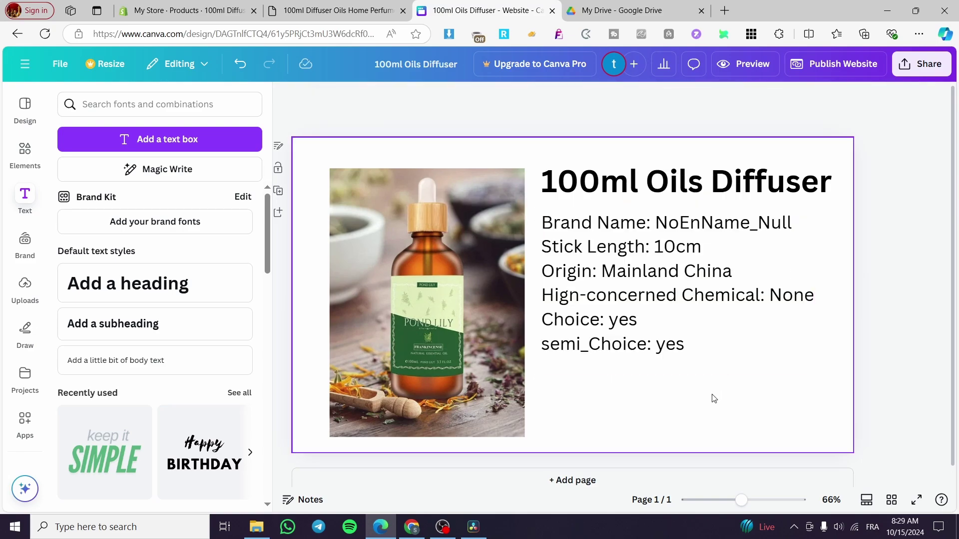
# Check the product page on the Shopify storefront, then come back to Canva.
pyautogui.click(337, 6)
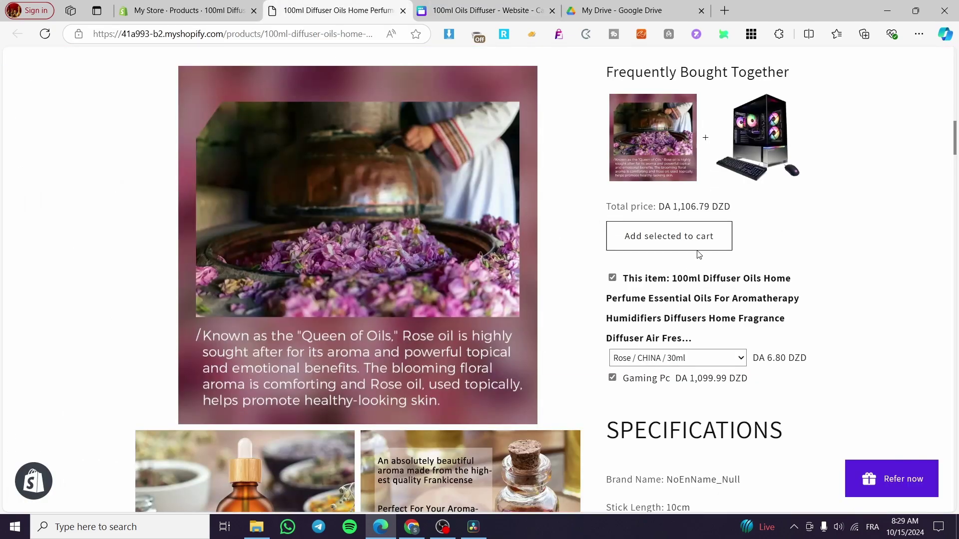
pyautogui.scroll(10, 699, 255)
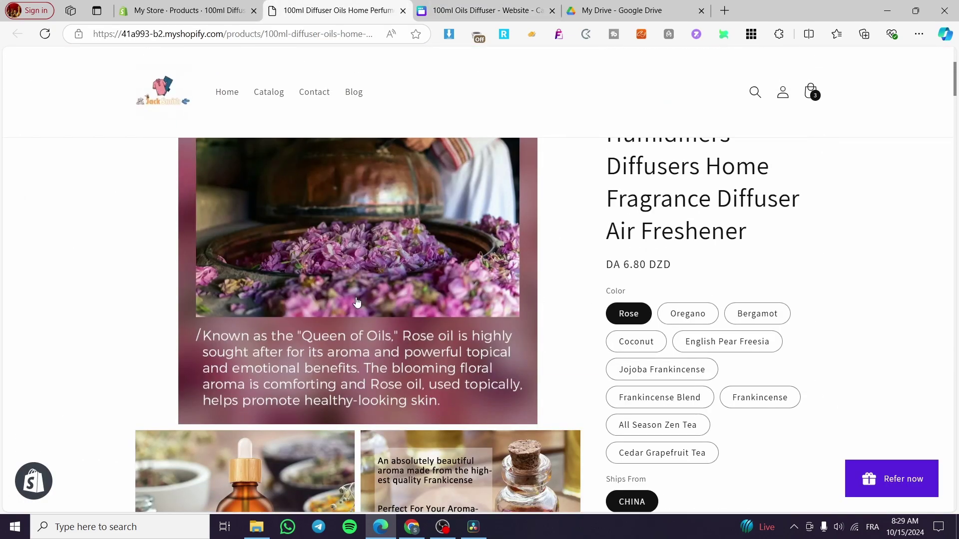
pyautogui.click(426, 7)
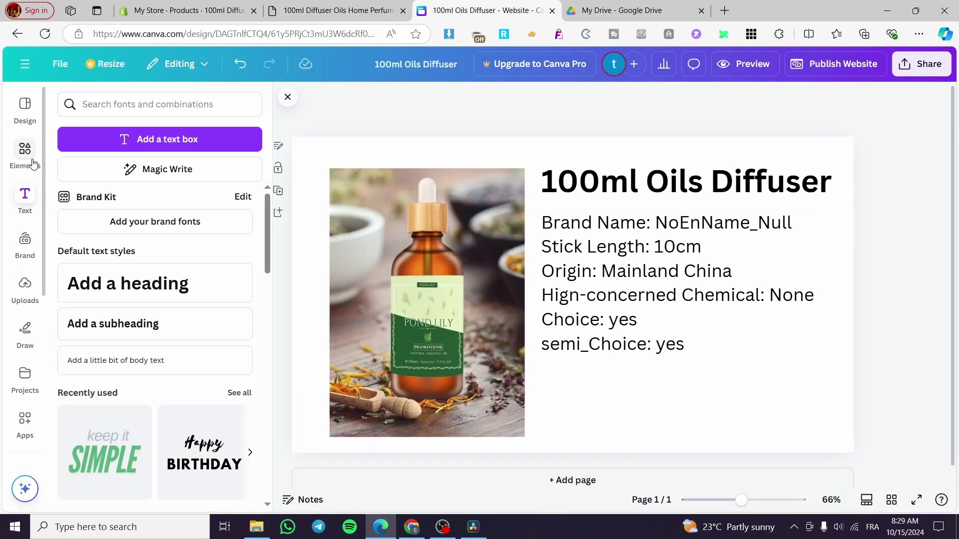
# Duplicate the title, retype it as 'Price: 6.99$', and align it under the specs.
pyautogui.click(602, 181)
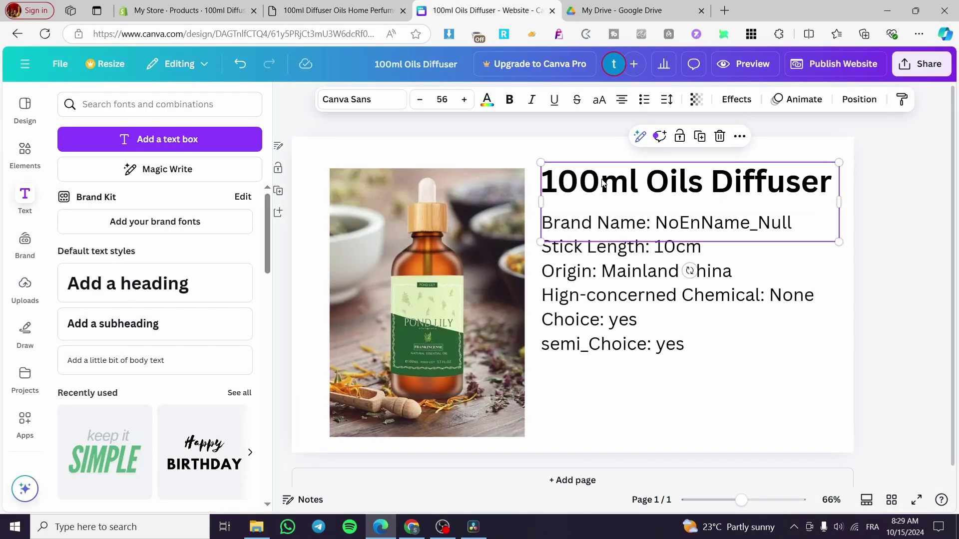
pyautogui.click(705, 144)
pyautogui.moveTo(736, 203); pyautogui.dragTo(704, 398)
pyautogui.doubleClick(704, 398)
pyautogui.write('Price')
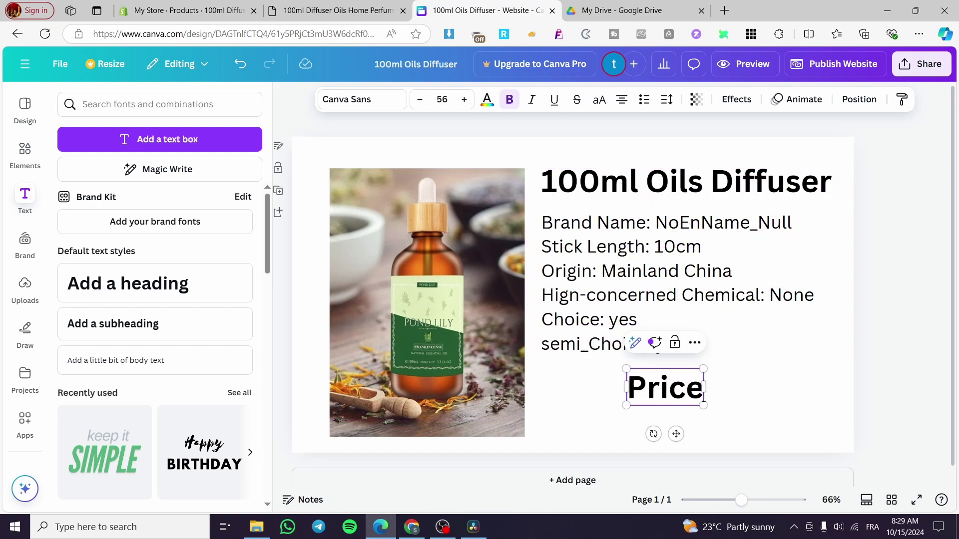
pyautogui.write(':')
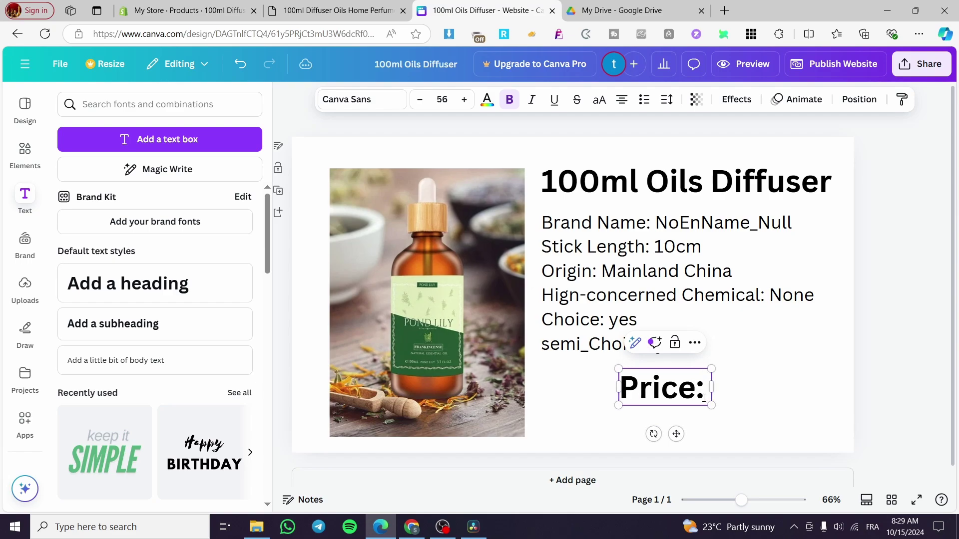
pyautogui.write(' 6')
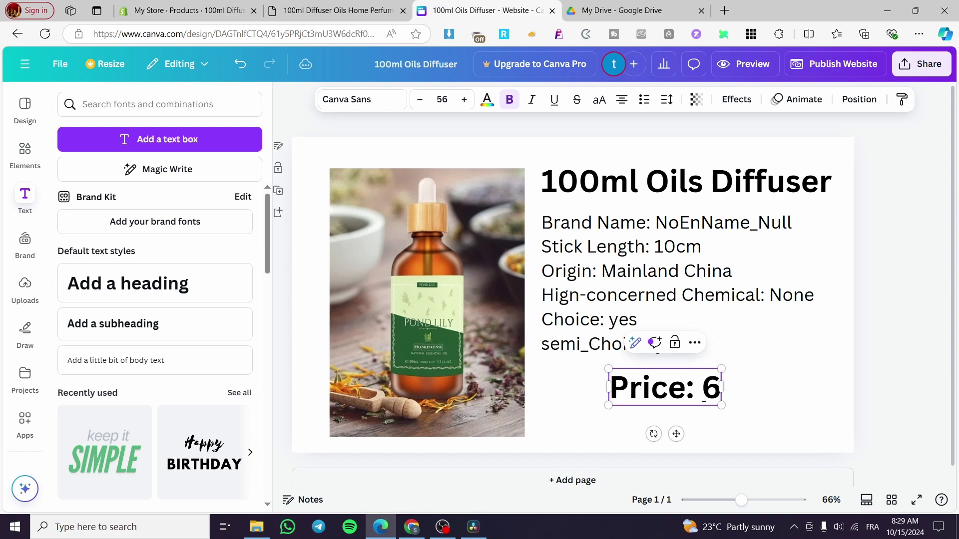
pyautogui.write('.99£')
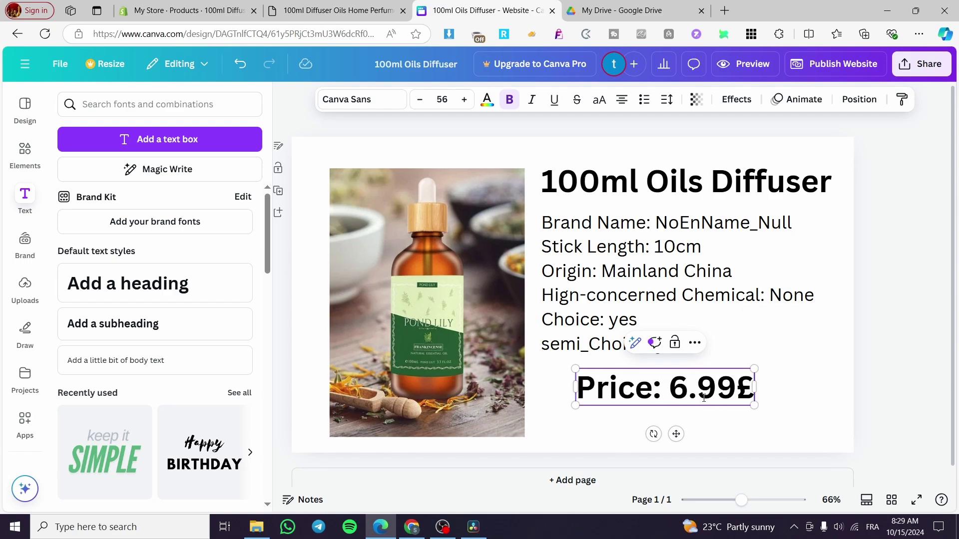
pyautogui.press('BackSpace')
pyautogui.write('$')
pyautogui.click(875, 396)
pyautogui.moveTo(754, 391); pyautogui.dragTo(633, 377)
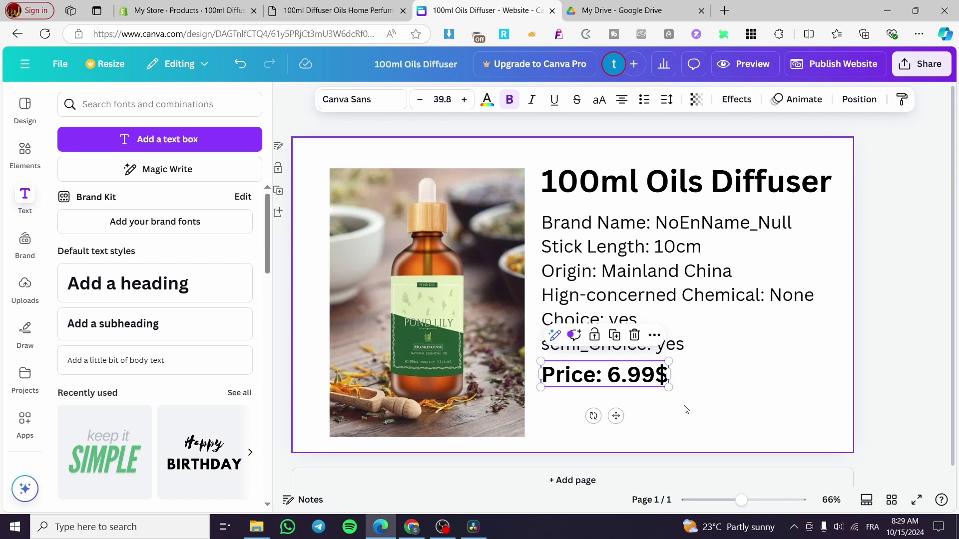
# Add an orange rounded-square shape, flattened into a wide bar centred below the price.
pyautogui.click(29, 161)
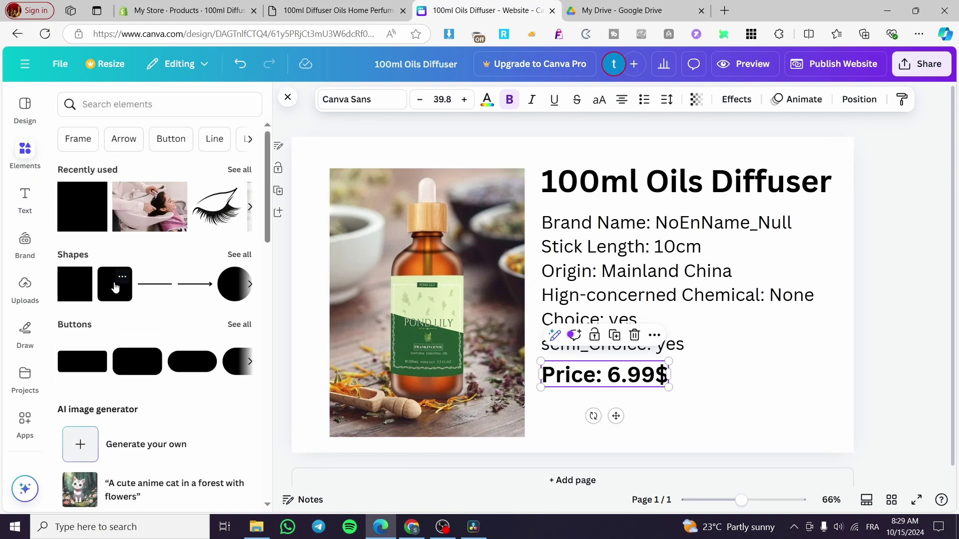
pyautogui.click(115, 284)
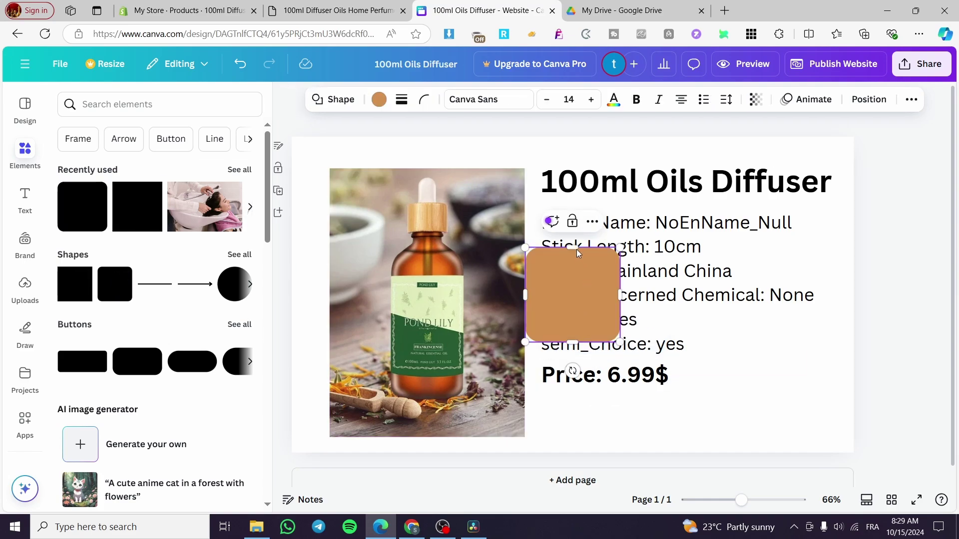
pyautogui.moveTo(572, 248); pyautogui.dragTo(652, 410)
pyautogui.moveTo(683, 465); pyautogui.dragTo(691, 460)
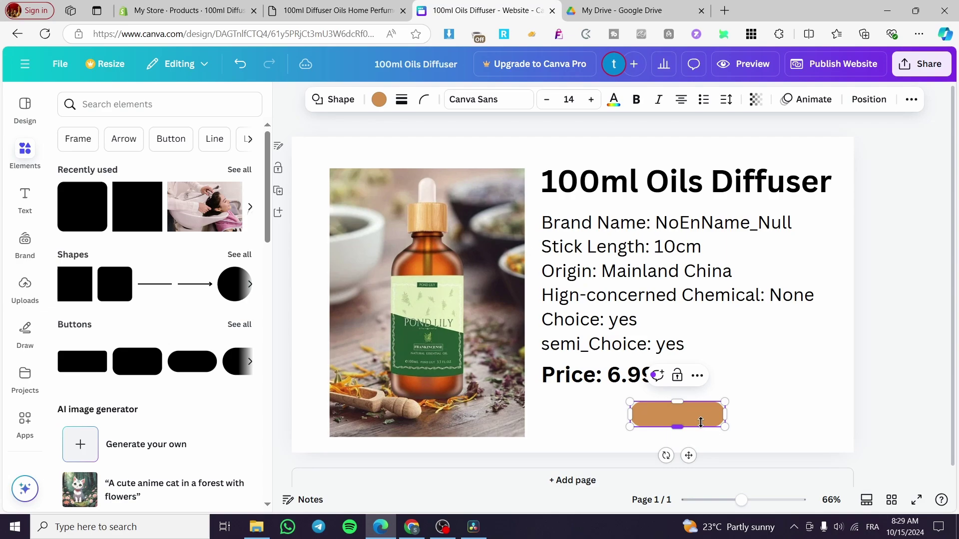
# Duplicate the title as 'Buy Now' and shrink it onto the orange bar.
pyautogui.click(651, 173)
pyautogui.click(700, 136)
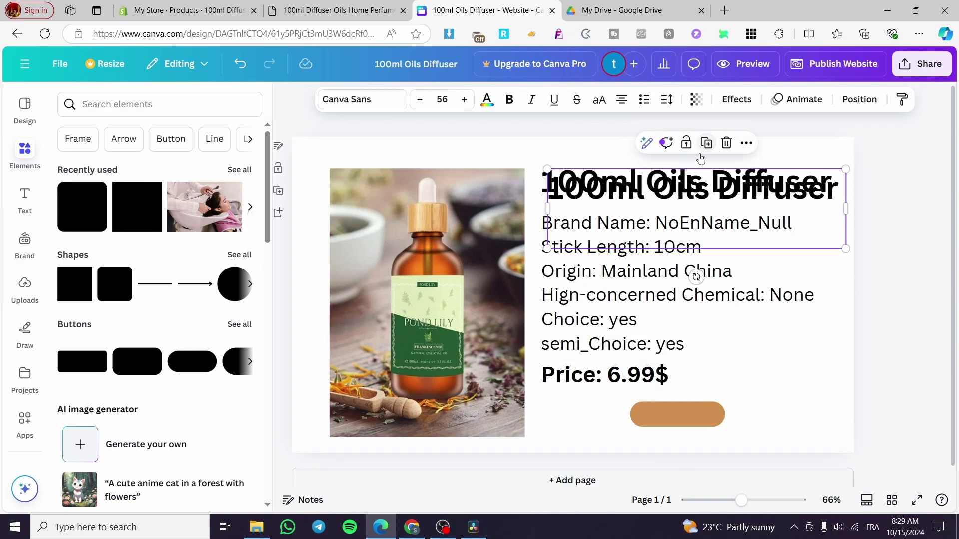
pyautogui.moveTo(708, 242); pyautogui.dragTo(714, 303)
pyautogui.doubleClick(723, 274)
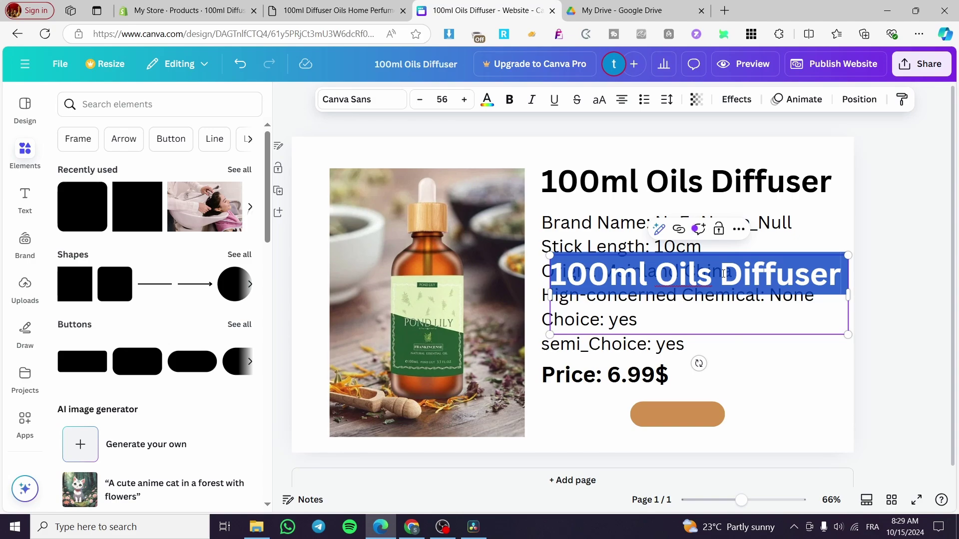
pyautogui.write('Buy Now')
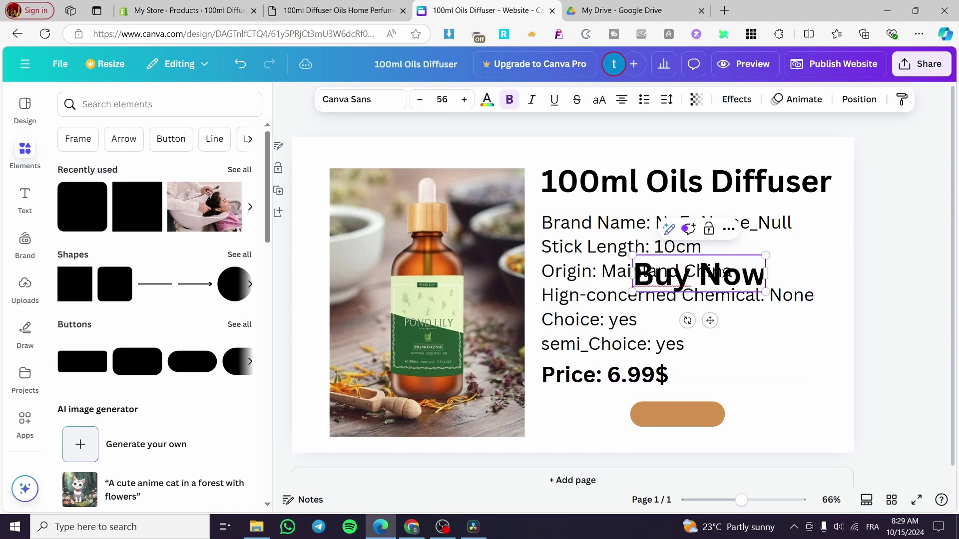
pyautogui.moveTo(726, 273); pyautogui.dragTo(713, 402)
pyautogui.moveTo(750, 428); pyautogui.dragTo(687, 451)
# Copy the diffuser oils product page's web address from the Shopify tab.
pyautogui.click(906, 420)
pyautogui.click(339, 10)
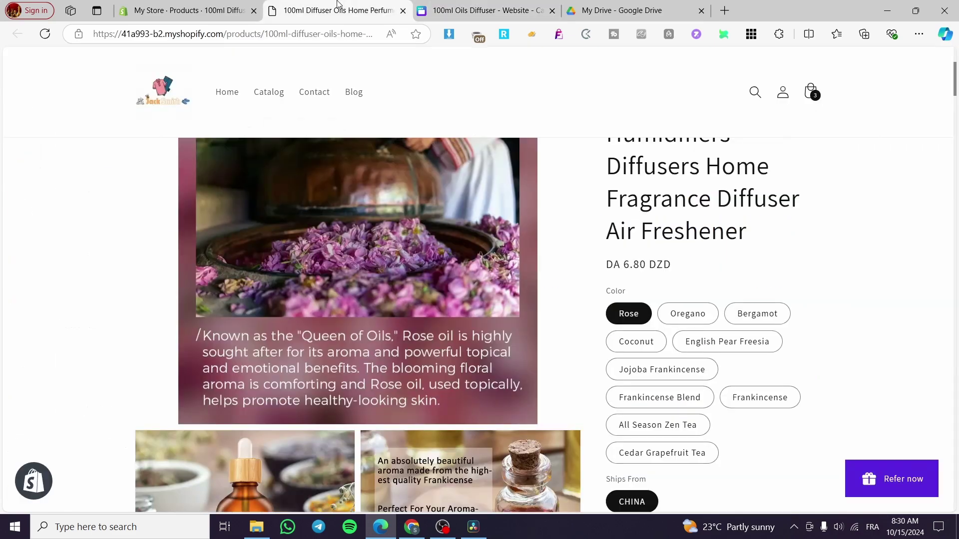
pyautogui.click(226, 33)
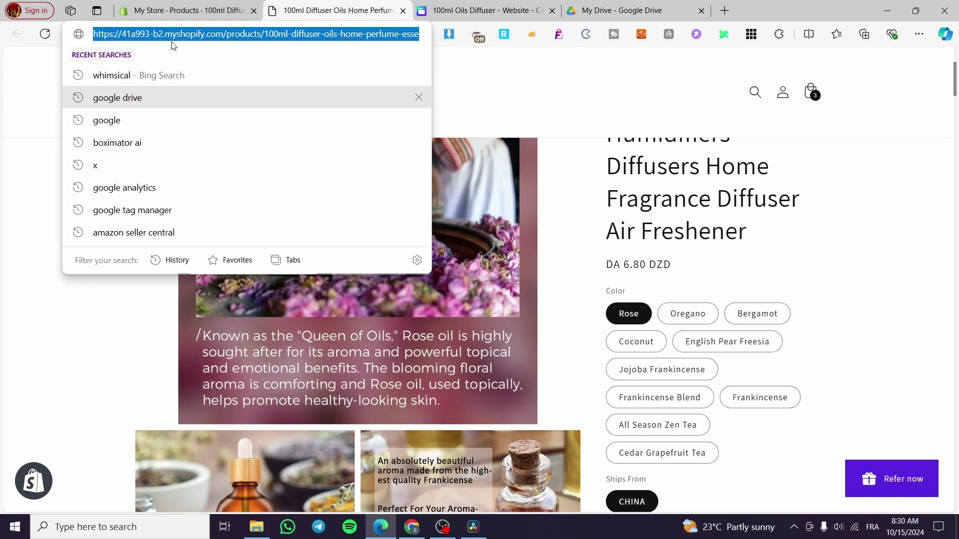
# Add a link to the Buy Now text using the pasted Shopify product URL.
pyautogui.click(479, 10)
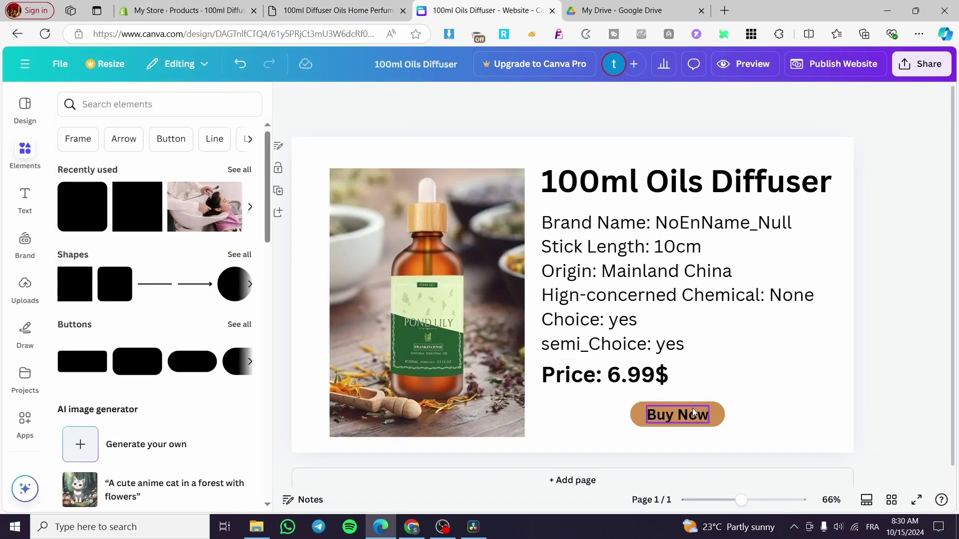
pyautogui.click(720, 417)
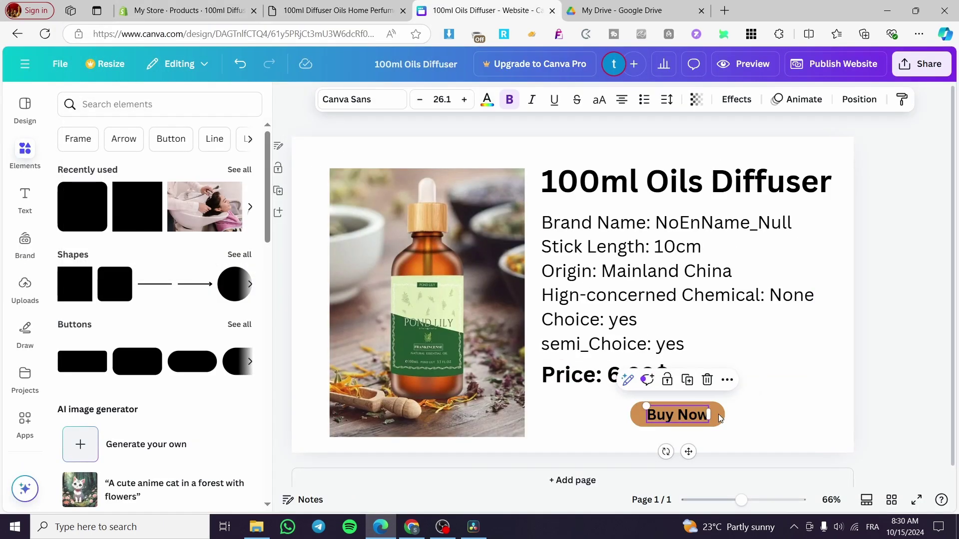
pyautogui.click(728, 384)
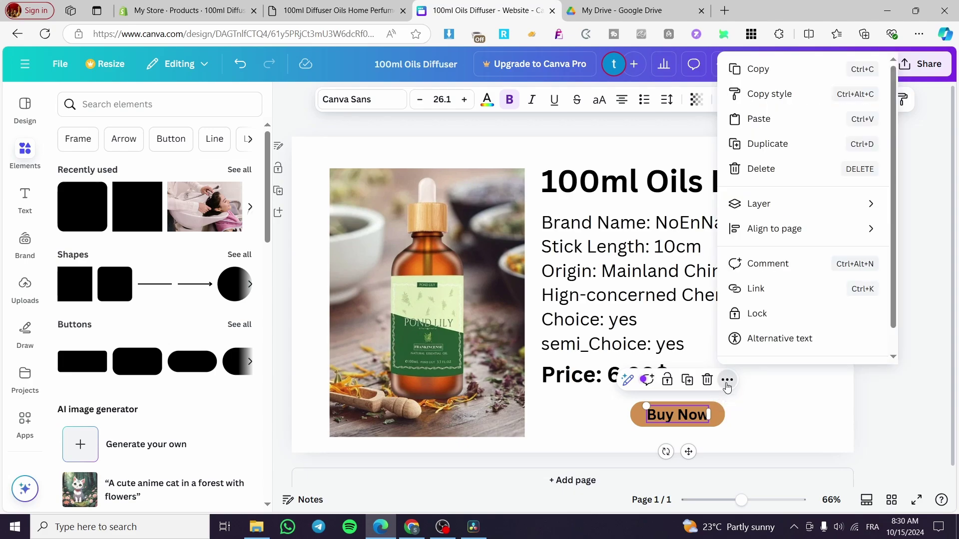
pyautogui.click(817, 288)
pyautogui.hotkey('ctrl', 'v')
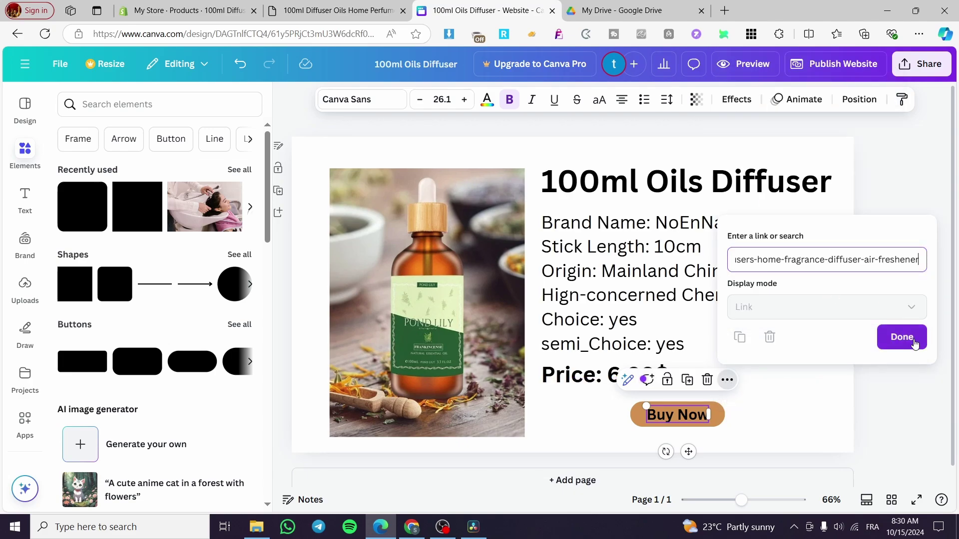
pyautogui.click(913, 341)
pyautogui.click(742, 435)
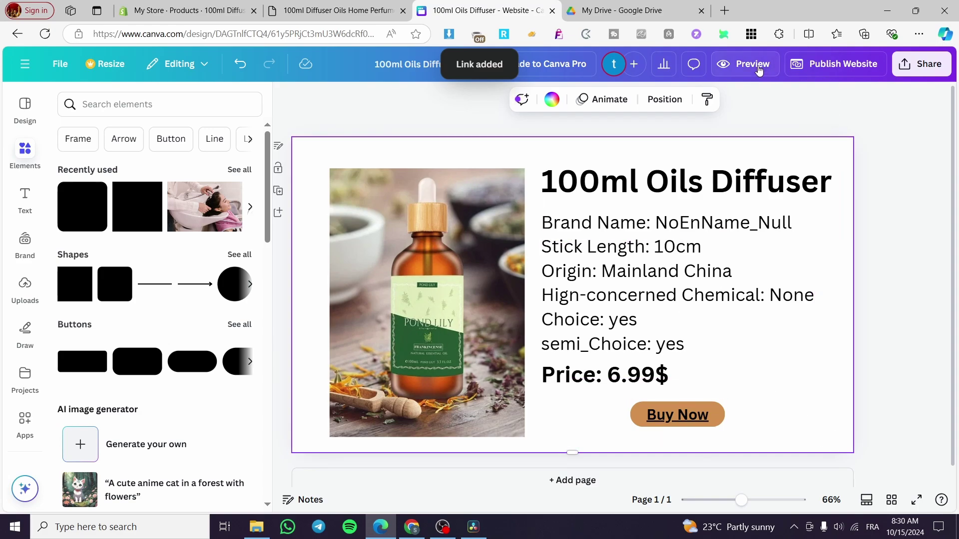
# Open the website preview and scroll through it in the mobile layout.
pyautogui.click(743, 63)
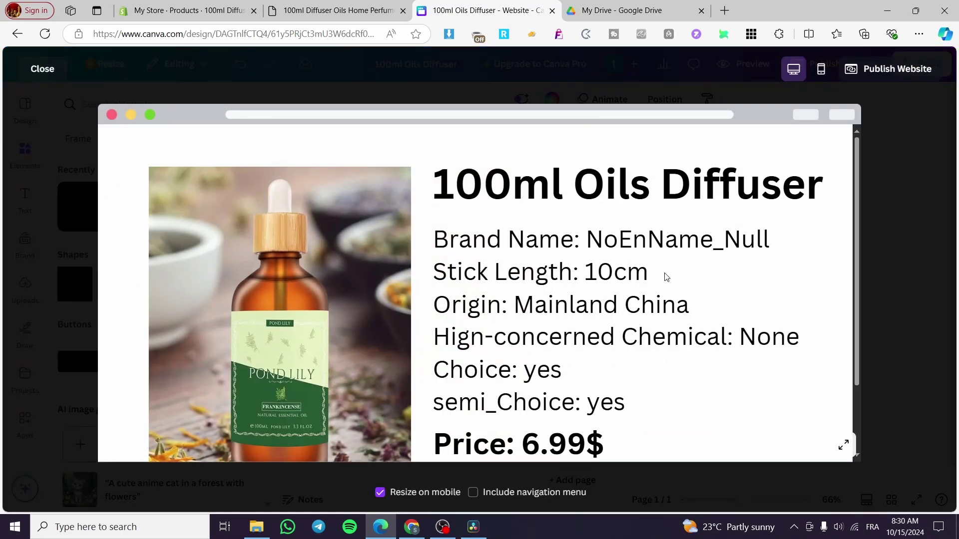
pyautogui.scroll(-2, 729, 287)
pyautogui.click(820, 69)
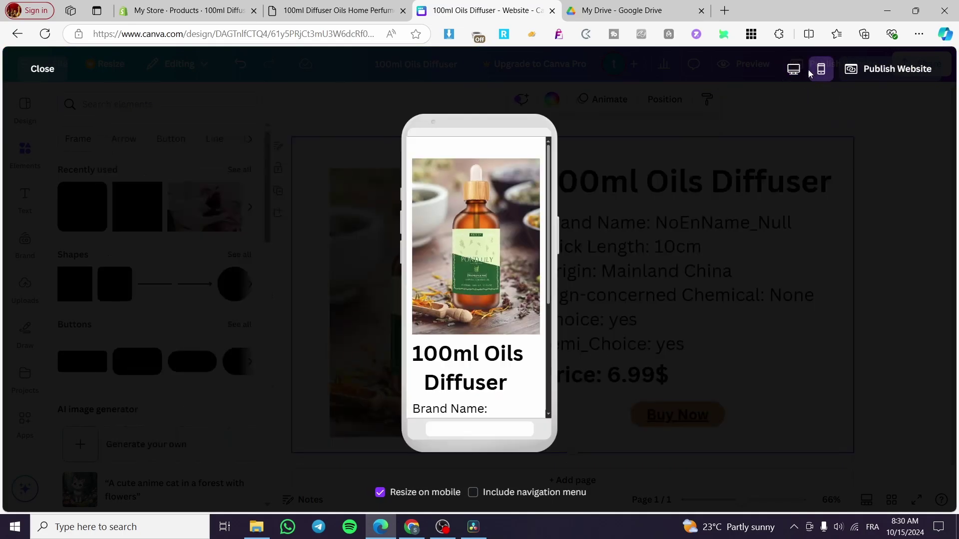
pyautogui.scroll(-1, 534, 308)
pyautogui.scroll(-3, 534, 309)
pyautogui.scroll(3, 535, 308)
# Switch the preview back to desktop and test that Buy Now opens the product page.
pyautogui.click(794, 69)
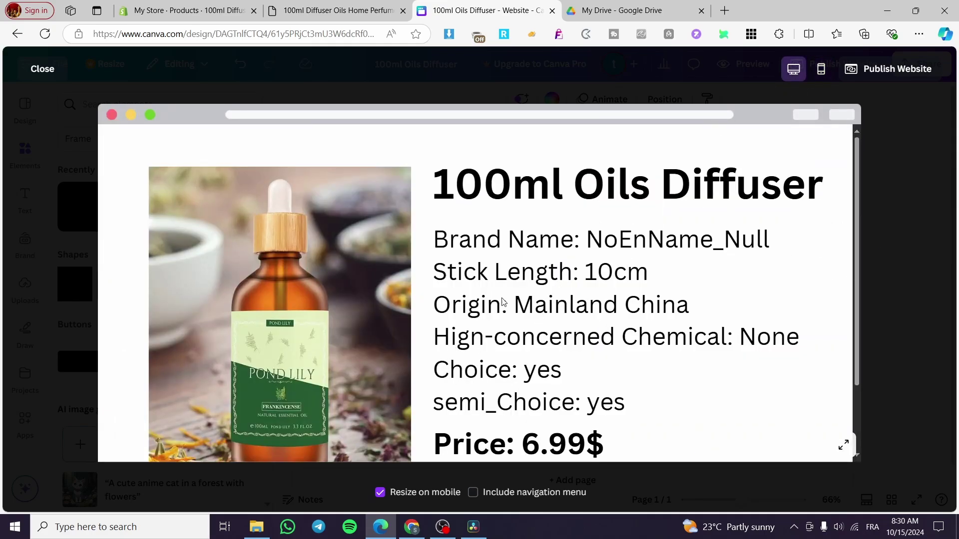
pyautogui.scroll(-2, 493, 305)
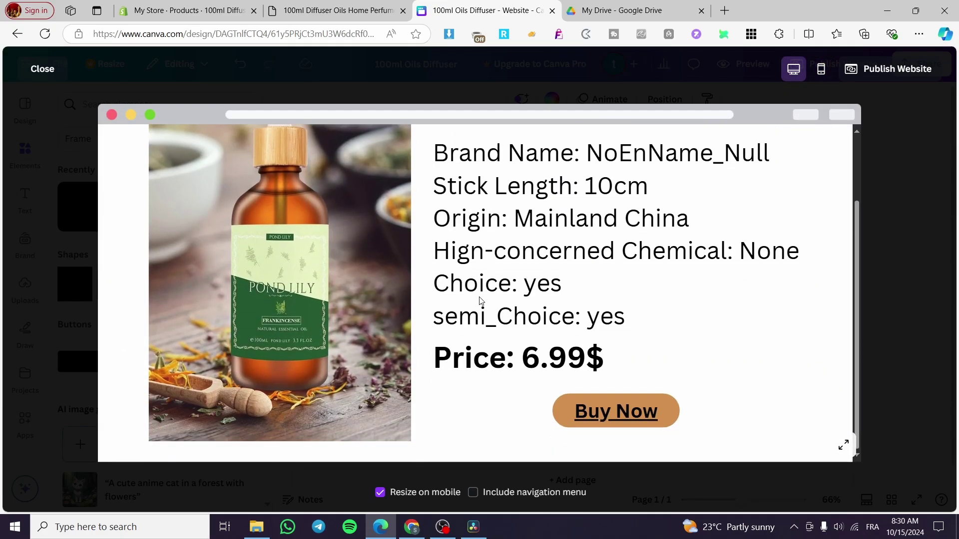
pyautogui.click(656, 422)
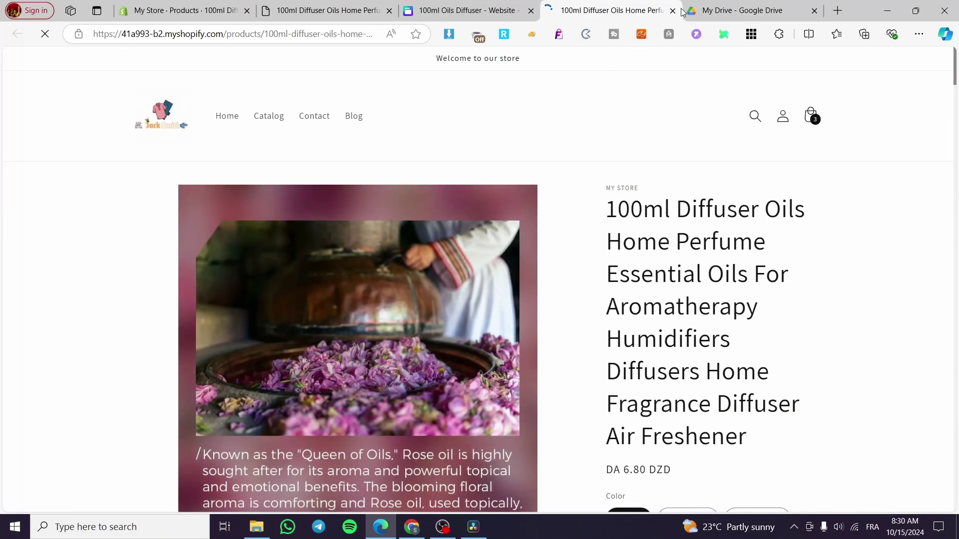
pyautogui.click(671, 10)
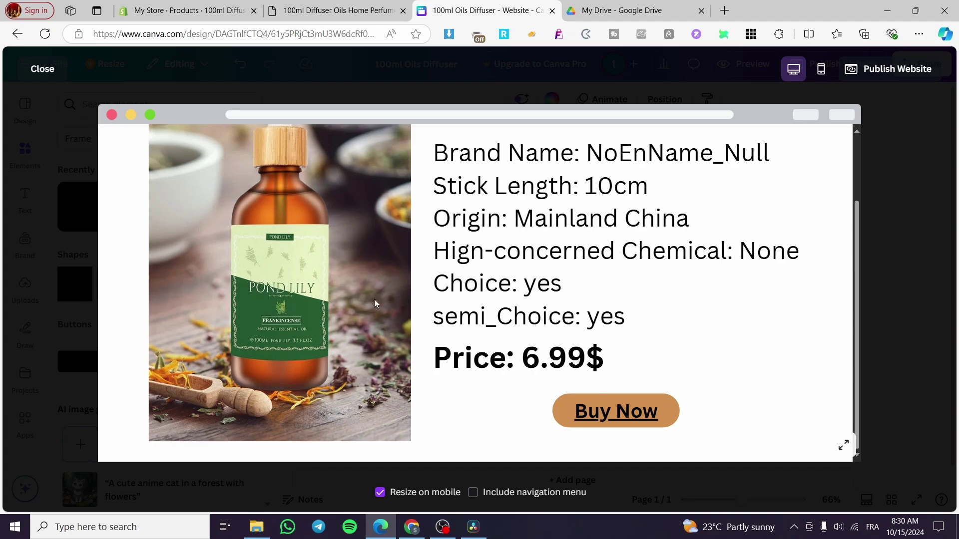
# Exit the preview, check the Shopify admin, and open Canva's Publish website options.
pyautogui.press('Escape')
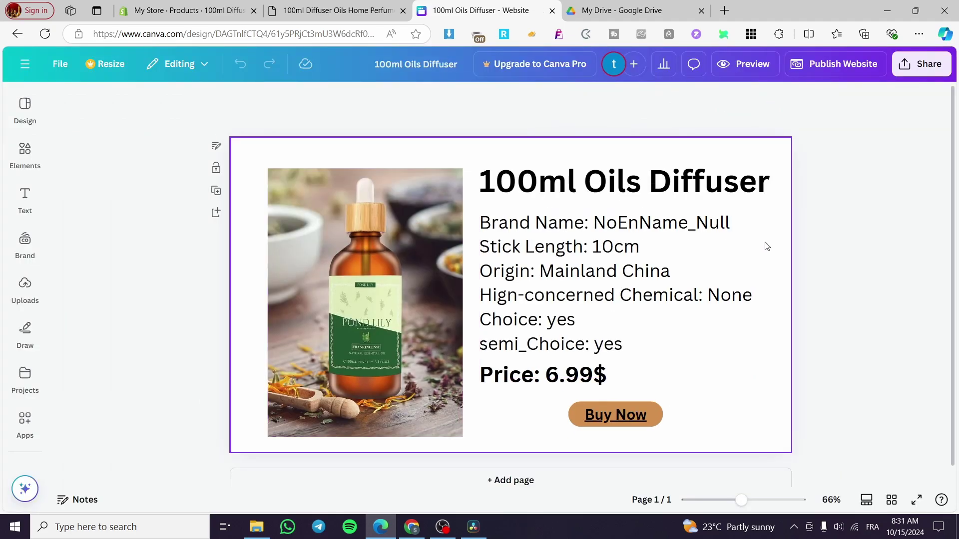
pyautogui.click(229, 5)
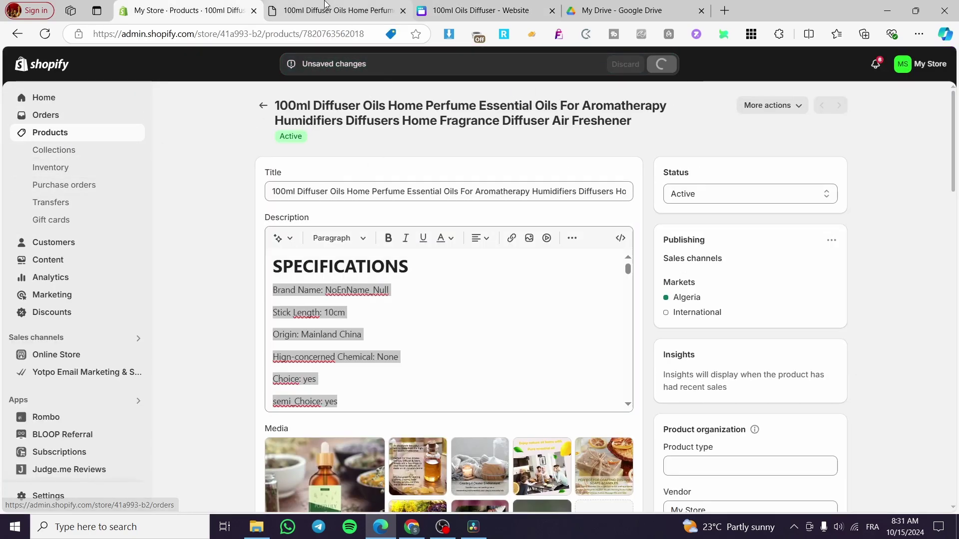
pyautogui.click(479, 10)
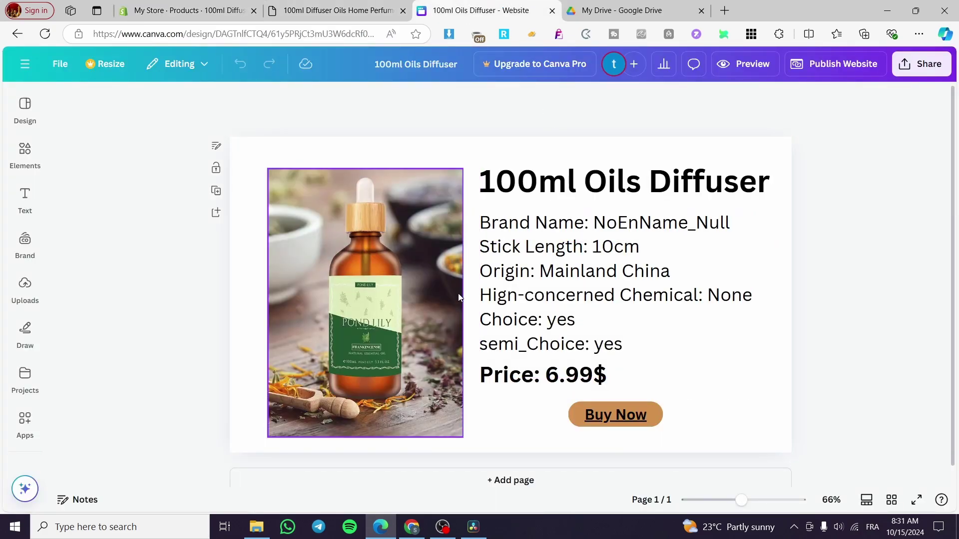
pyautogui.click(164, 10)
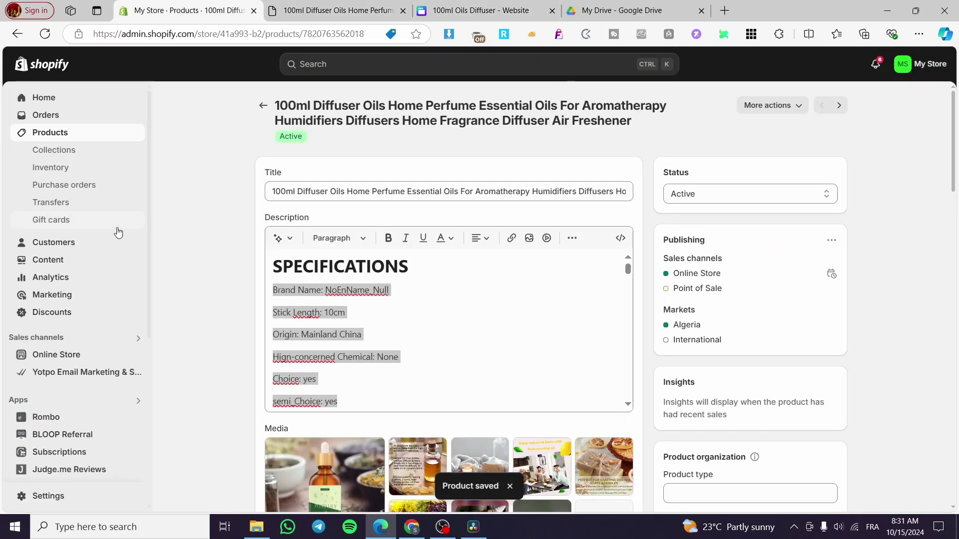
pyautogui.click(480, 10)
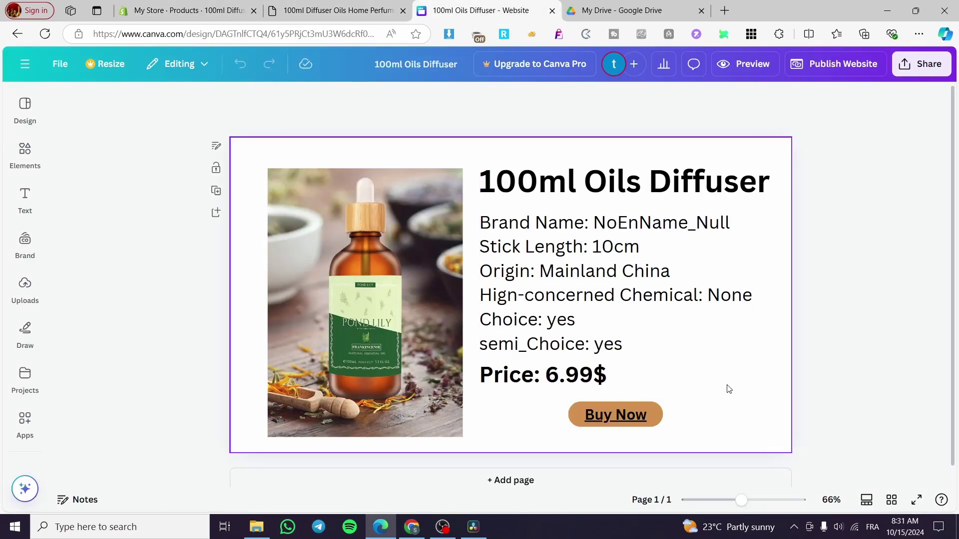
pyautogui.click(833, 80)
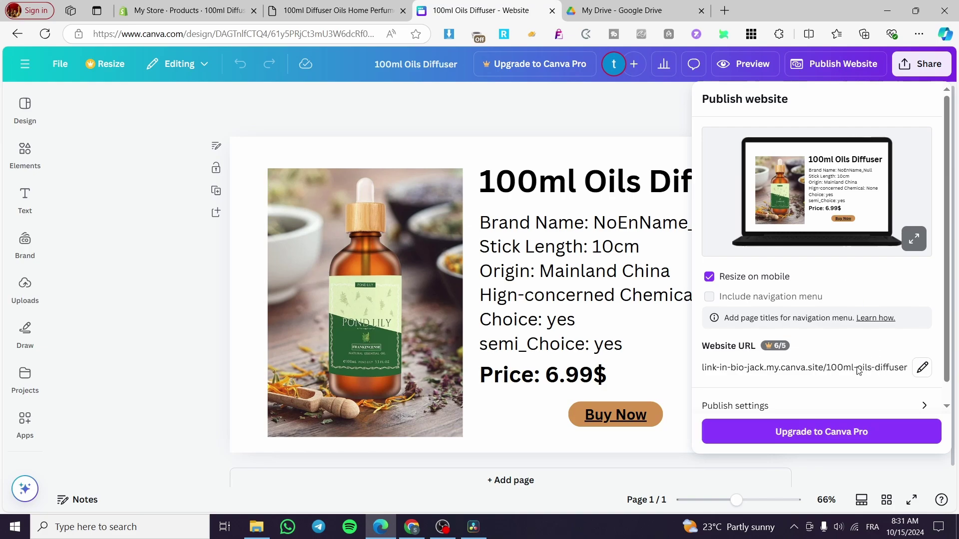
# In the Share download settings, change the file type from PNG to PDF Standard.
pyautogui.click(913, 71)
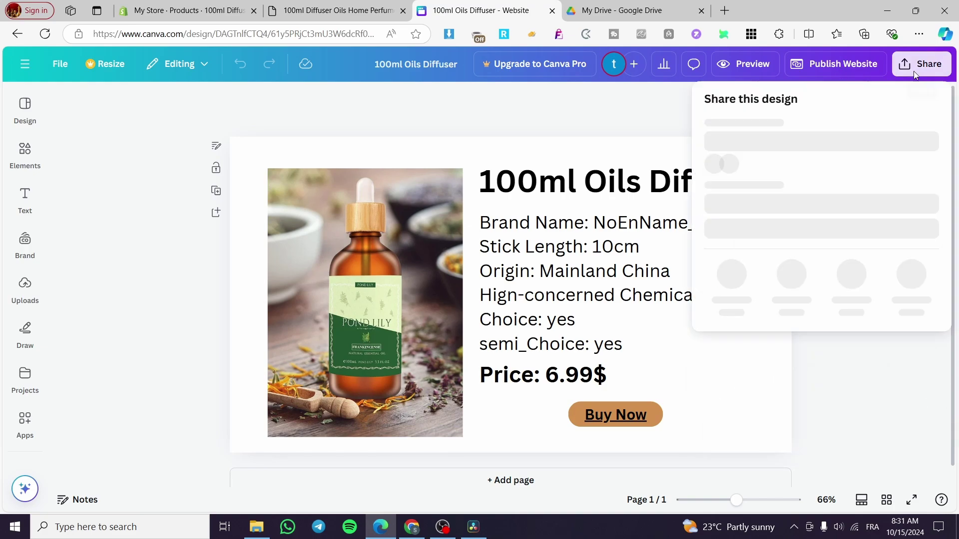
pyautogui.click(735, 322)
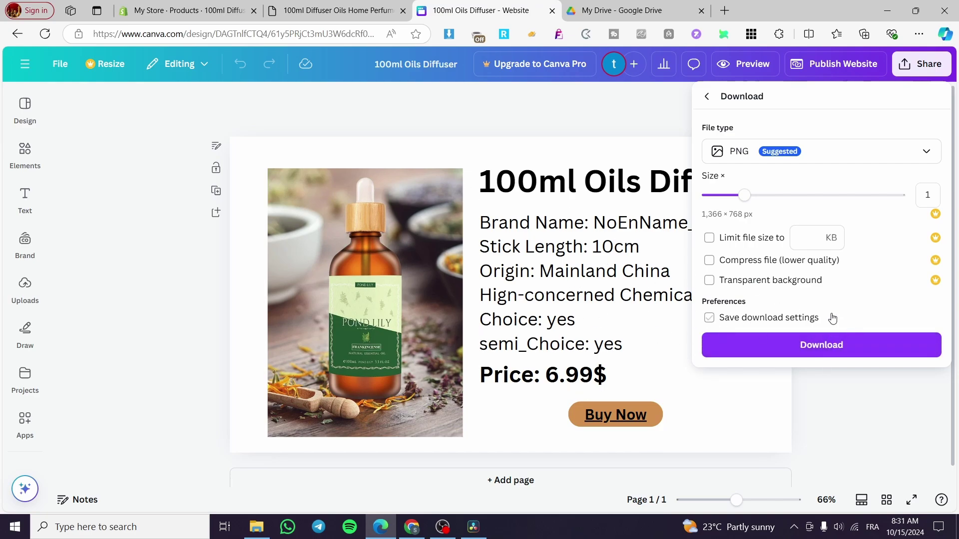
pyautogui.click(893, 156)
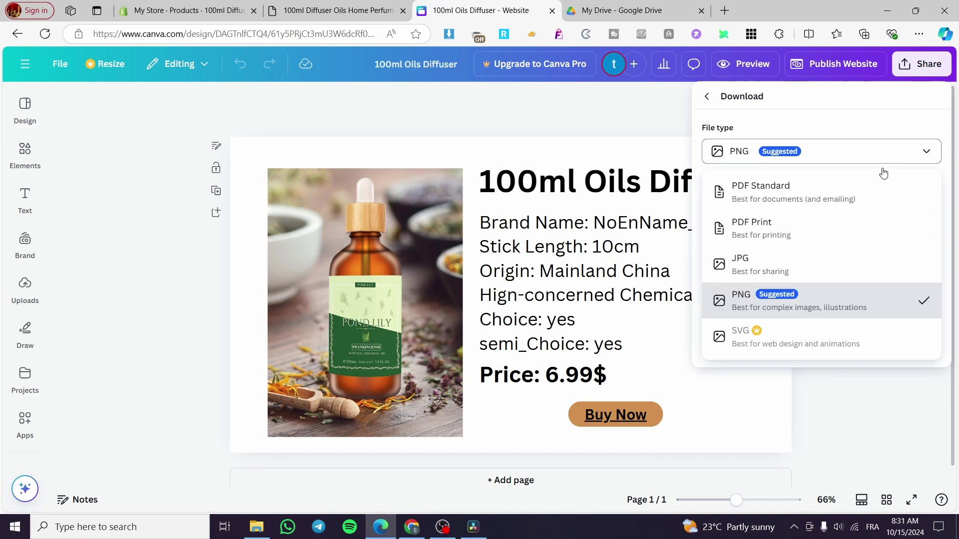
pyautogui.click(820, 196)
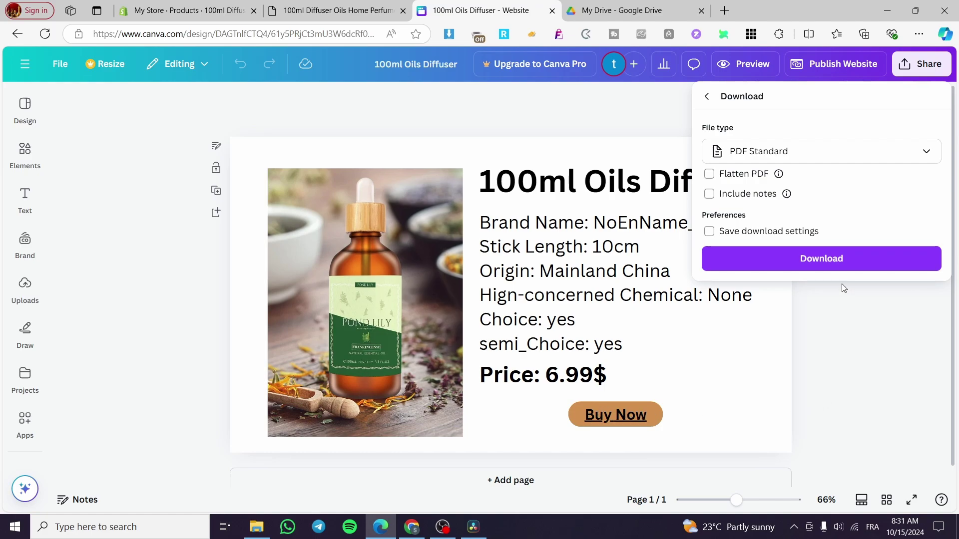
# Review the publish preview and the /100ml-oils-diffuser site URL, then close the panel.
pyautogui.click(864, 65)
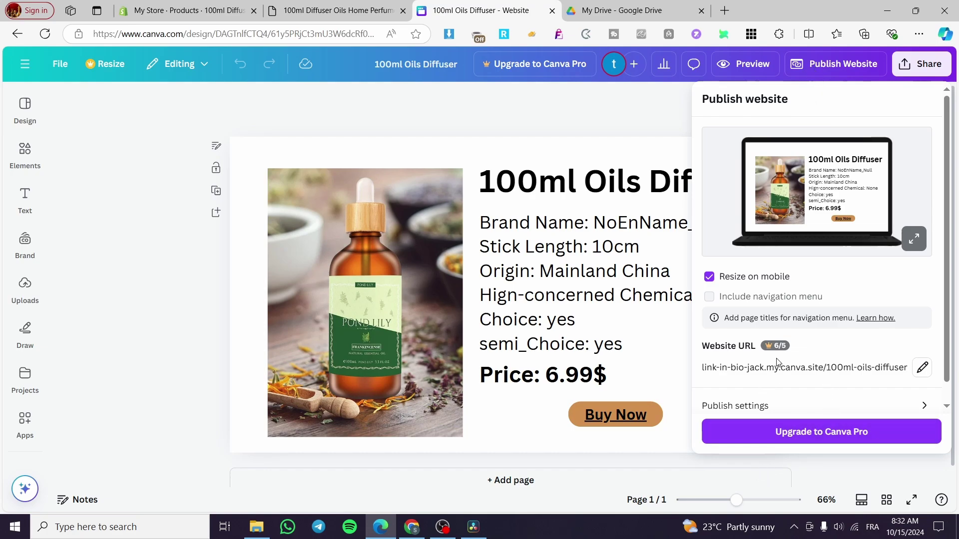
pyautogui.moveTo(782, 351)
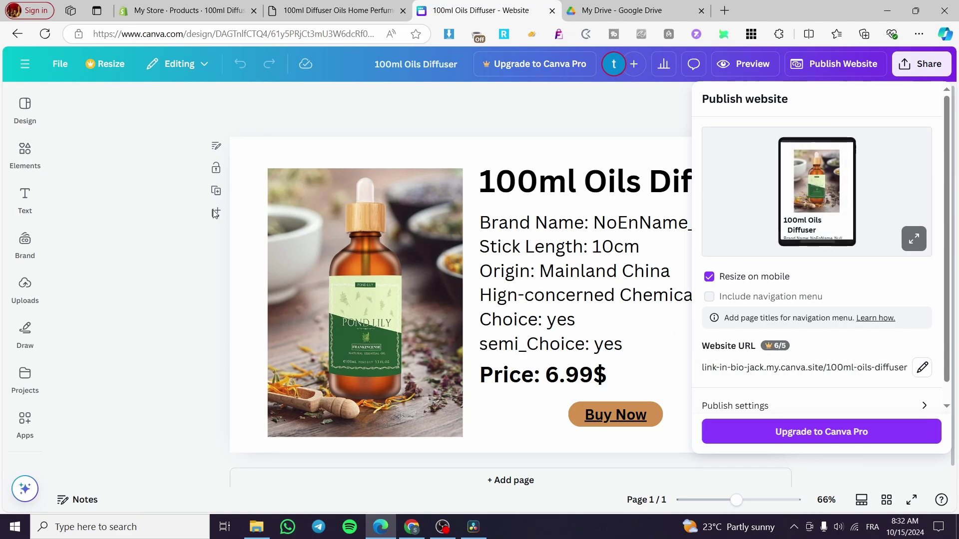
pyautogui.click(265, 121)
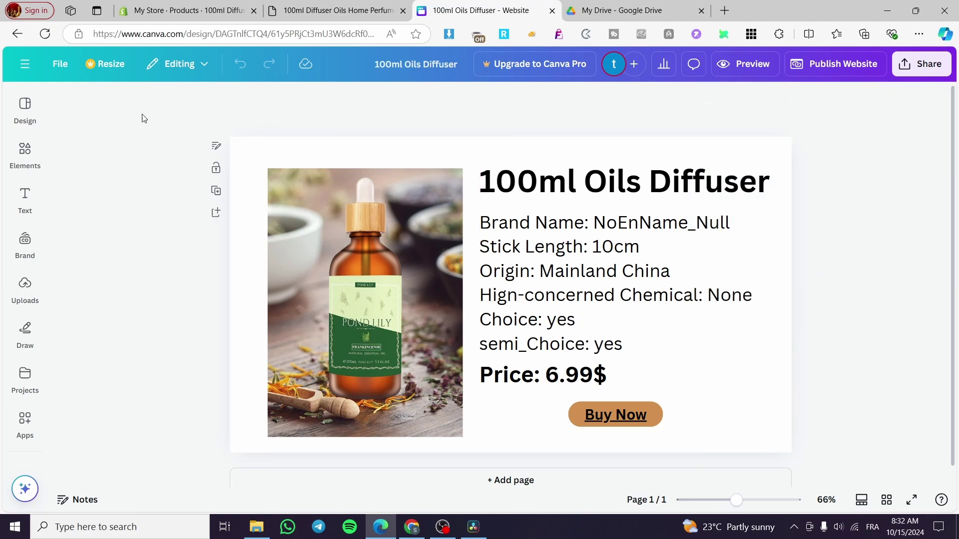